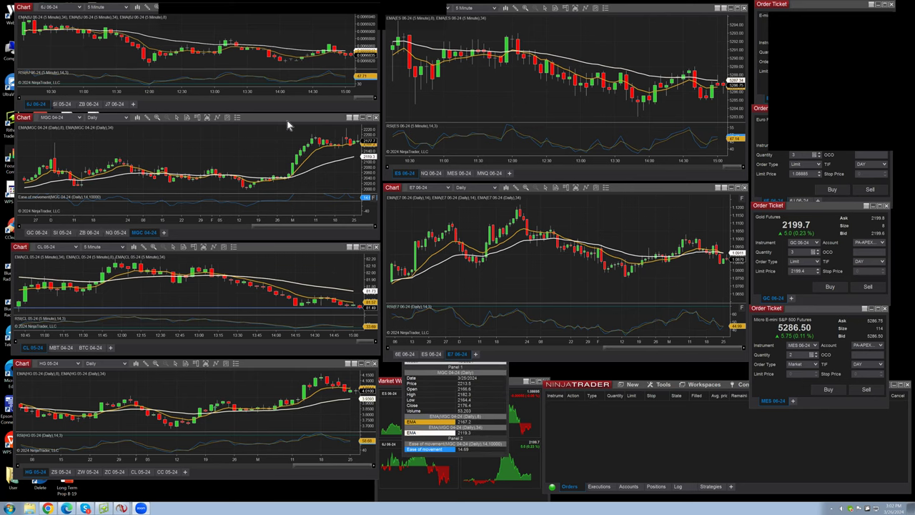
# Maximize the MGC 04-24 daily chart and examine its price history back to about April.
pyautogui.click(369, 118)
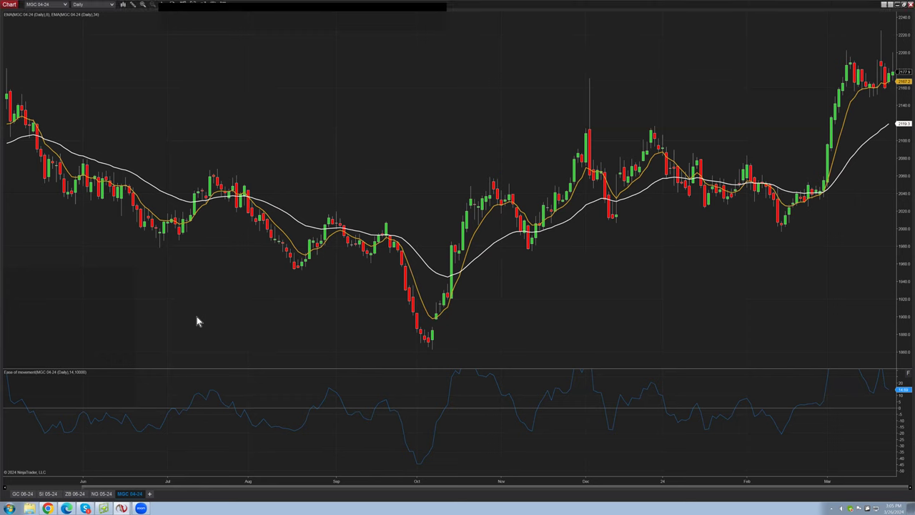
pyautogui.scroll(1, 198, 321)
pyautogui.scroll(-3, 198, 321)
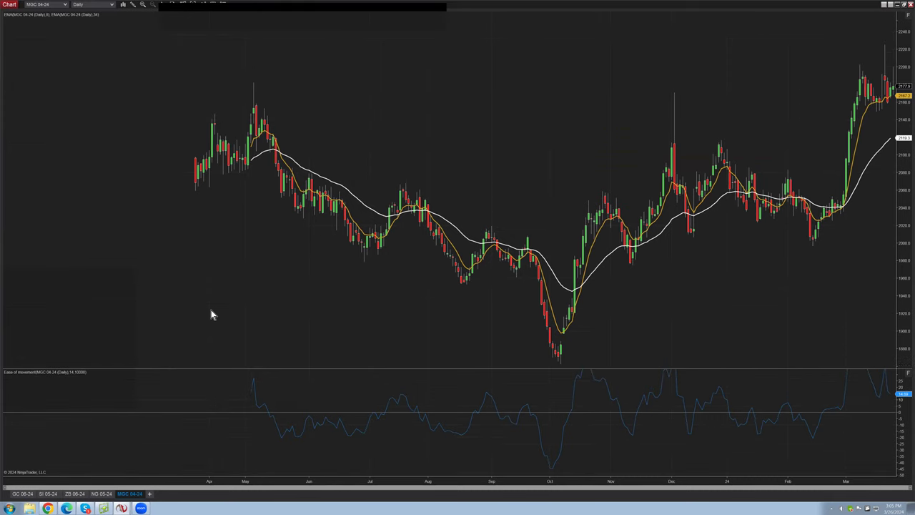
pyautogui.scroll(5, 210, 315)
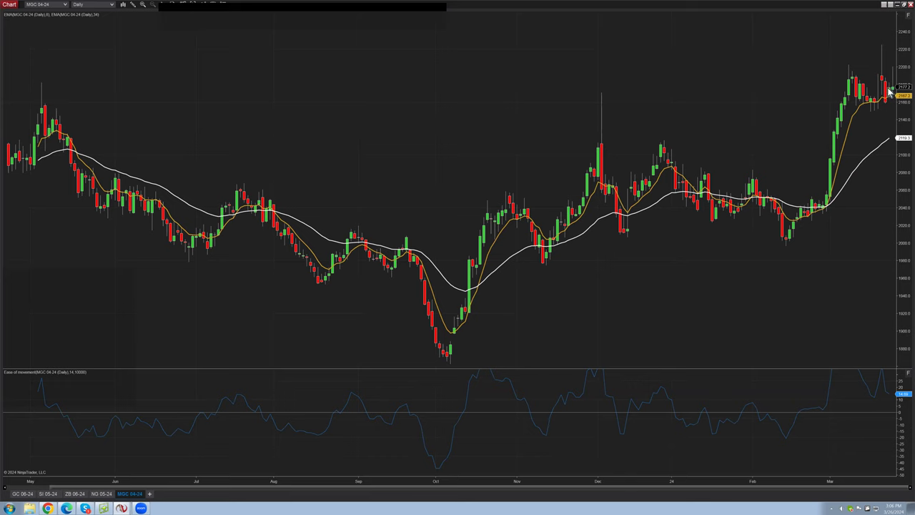
# Draw a horizontal line on the MGC daily chart at the early May high, at about 2183.
pyautogui.rightClick(755, 69)
pyautogui.moveTo(772, 135)
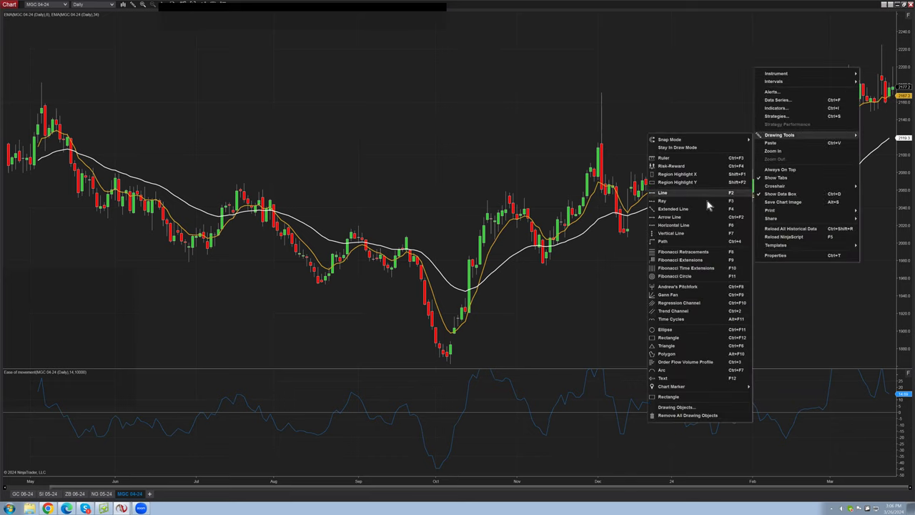
pyautogui.click(691, 226)
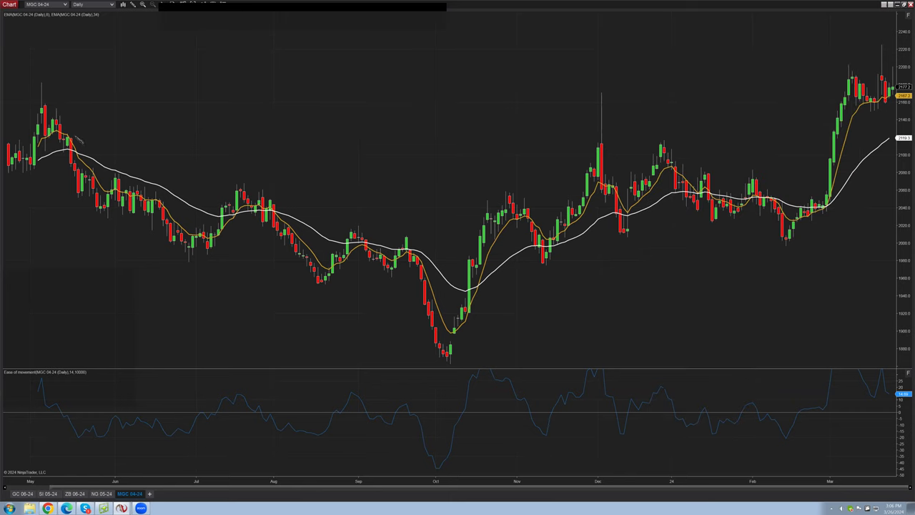
pyautogui.click(51, 84)
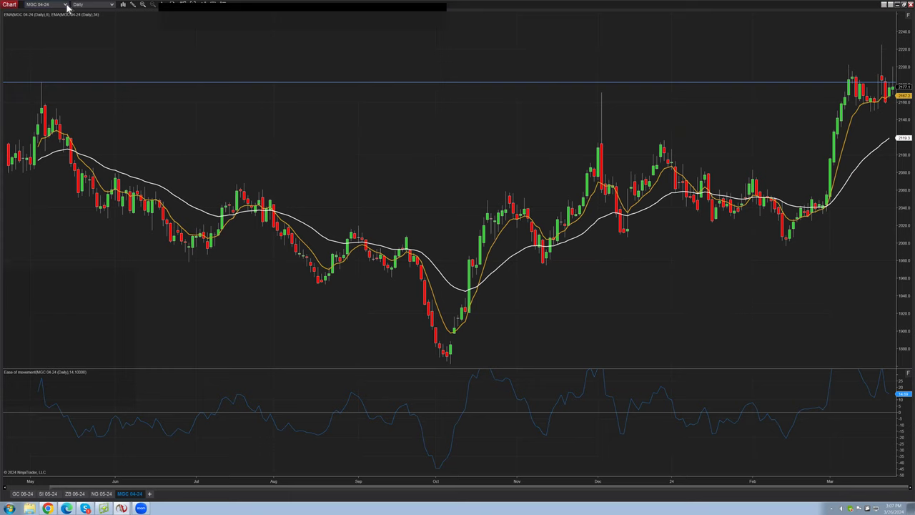
# Set the MGC chart to the 5-minute interval and zoom in on the session from about 04:00 onward.
pyautogui.click(107, 6)
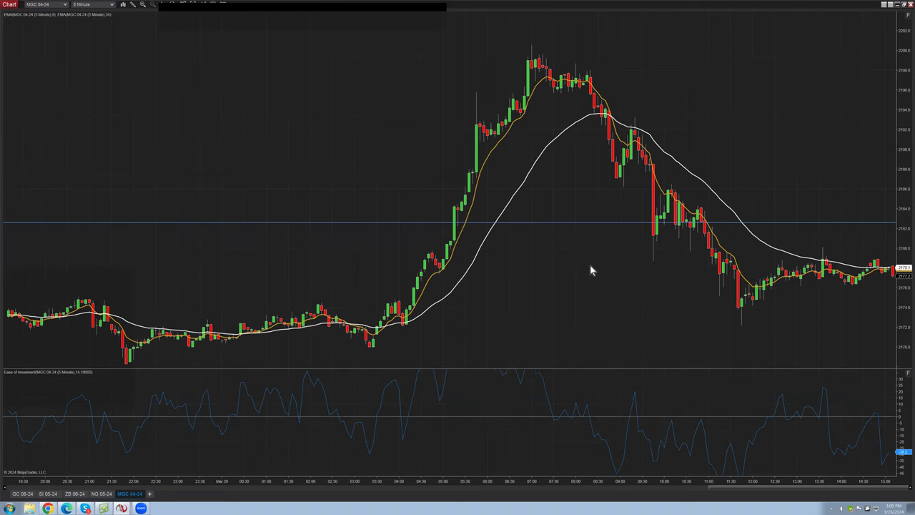
pyautogui.scroll(-1, 591, 271)
pyautogui.scroll(5, 590, 271)
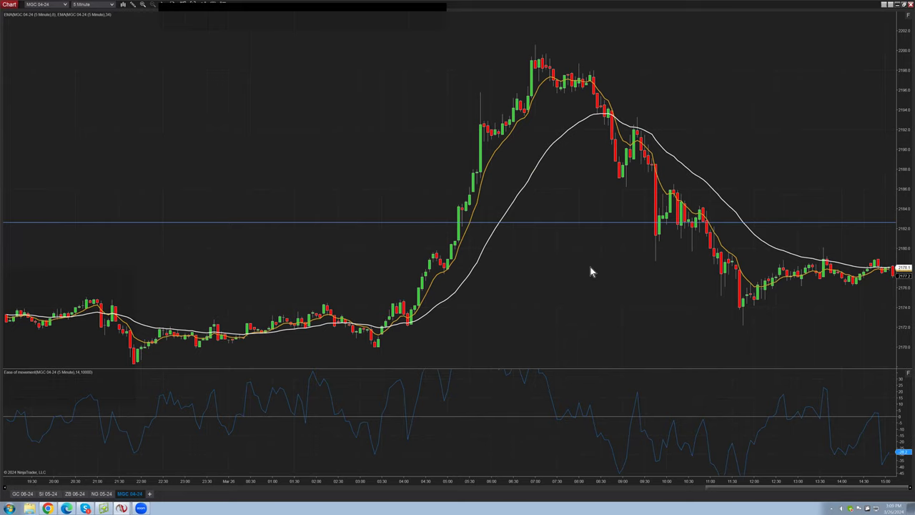
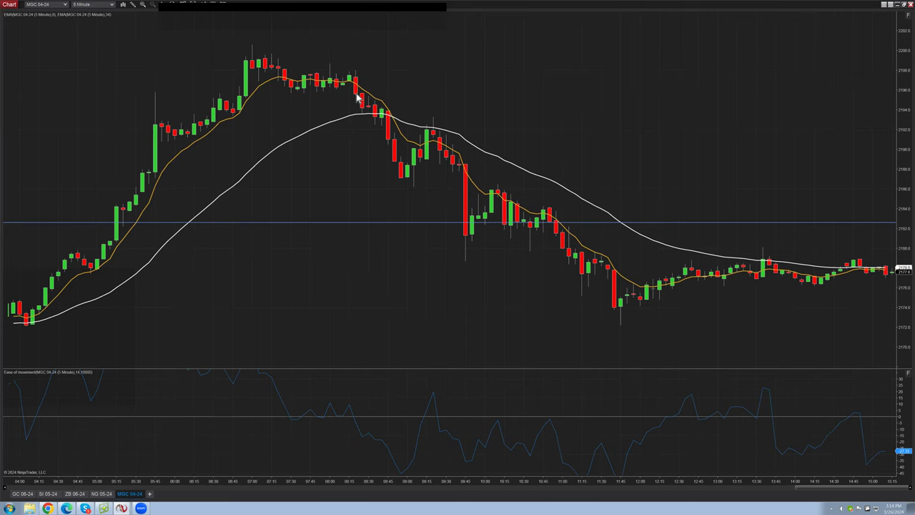
pyautogui.moveTo(357, 98); pyautogui.dragTo(353, 97)
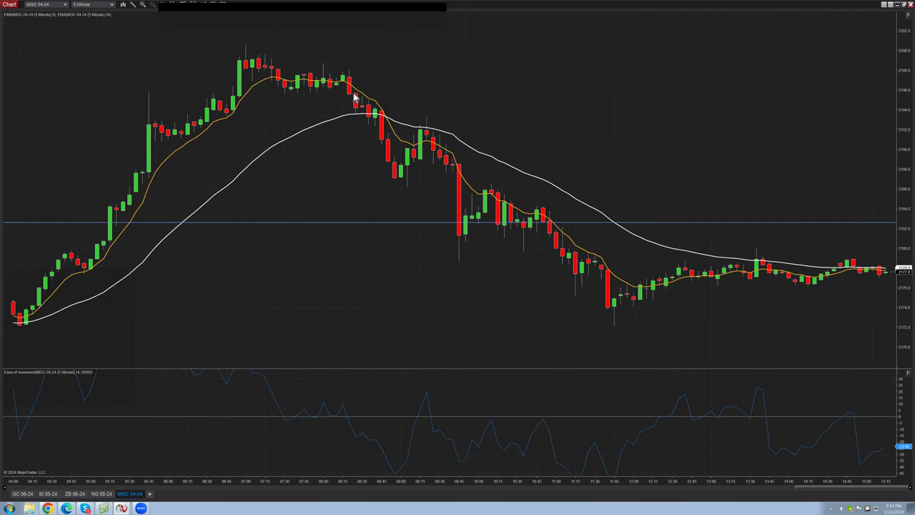
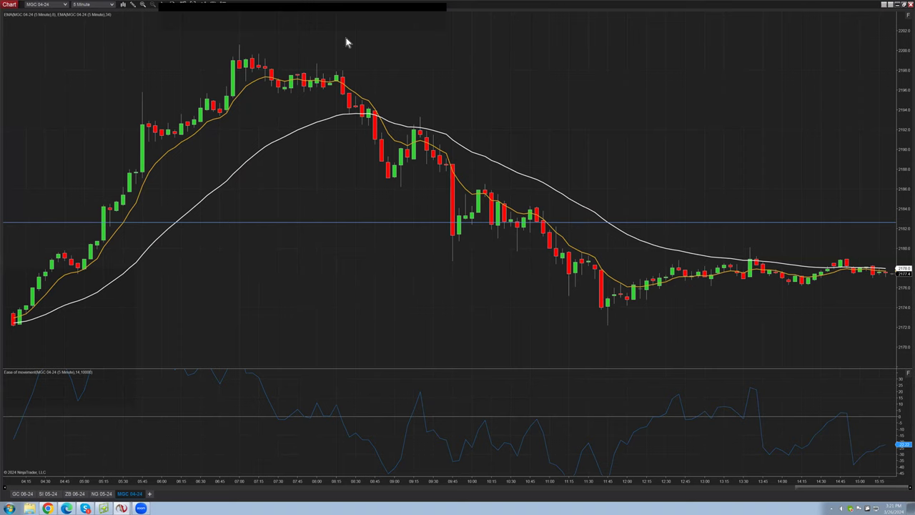
# Check the latest MGC candles on the daily interval, and return the chart to 5-minute bars.
pyautogui.click(111, 6)
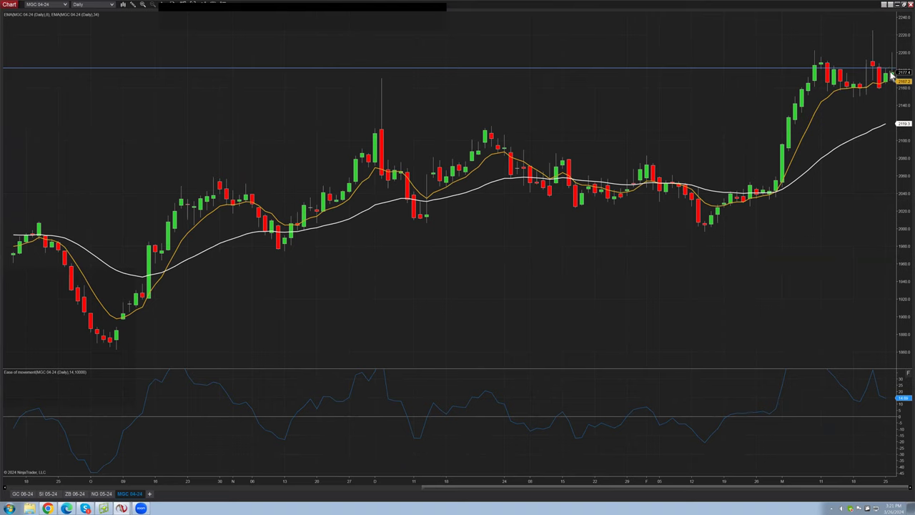
pyautogui.click(113, 4)
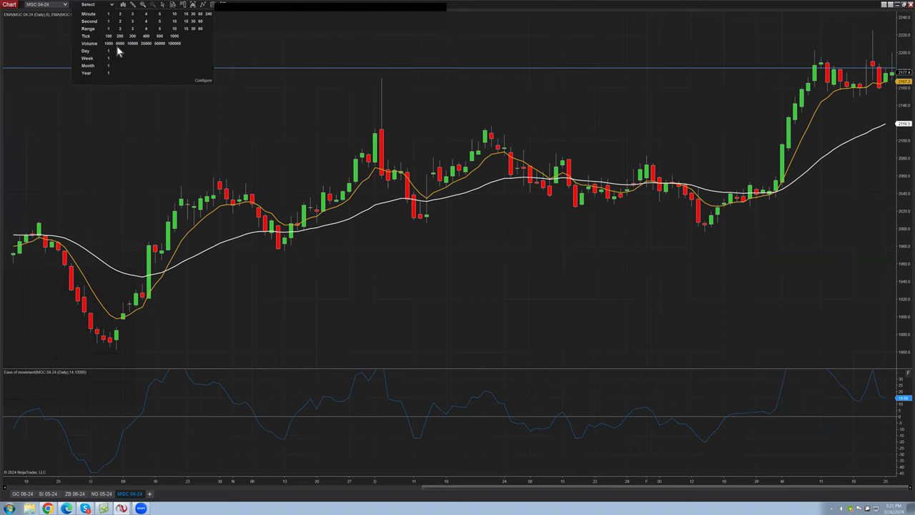
pyautogui.click(158, 16)
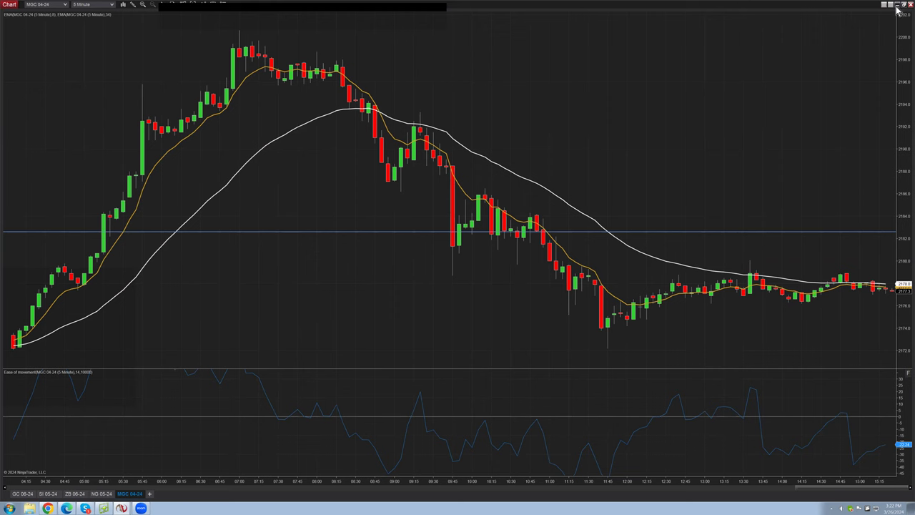
# Restore the MGC chart window to its smaller size, and maximize the SI 05-24 chart in its place.
pyautogui.press('super+Down')
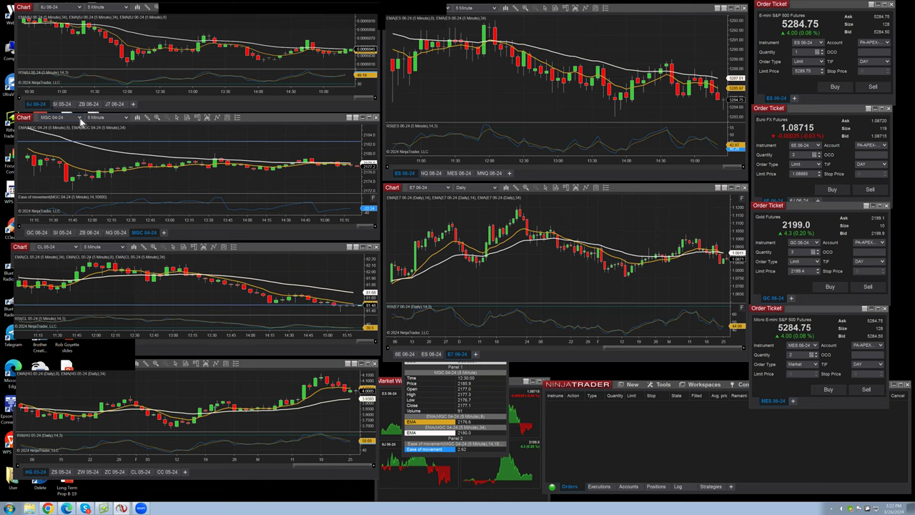
pyautogui.click(79, 118)
pyautogui.click(73, 229)
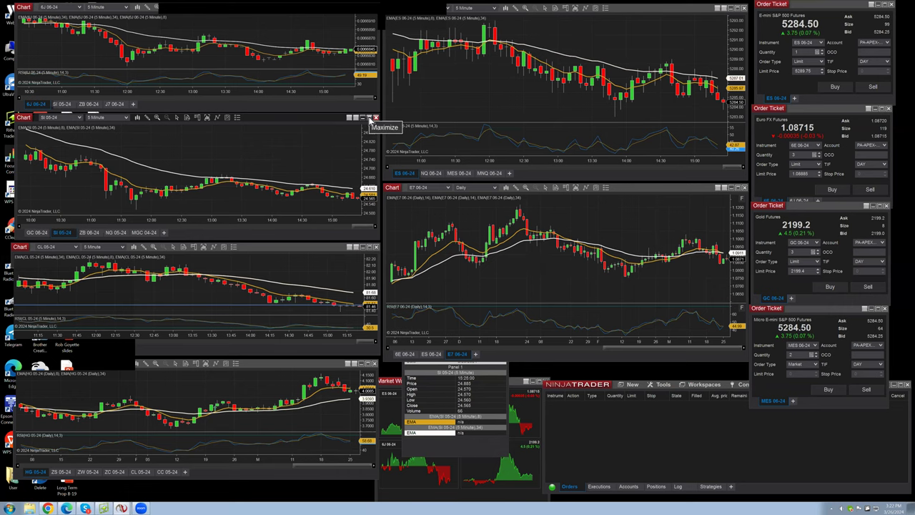
pyautogui.click(369, 119)
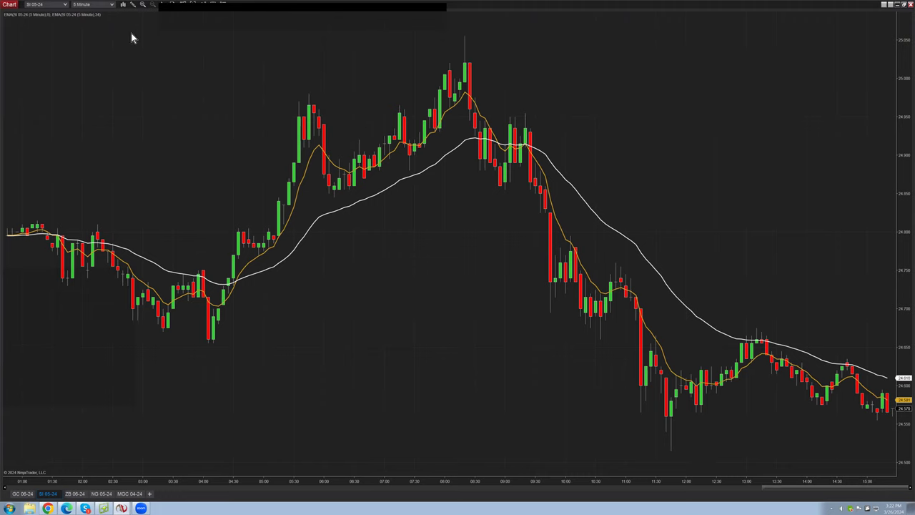
# Set the SI 05-24 chart to the daily interval and examine its highs and lows back to April.
pyautogui.click(112, 7)
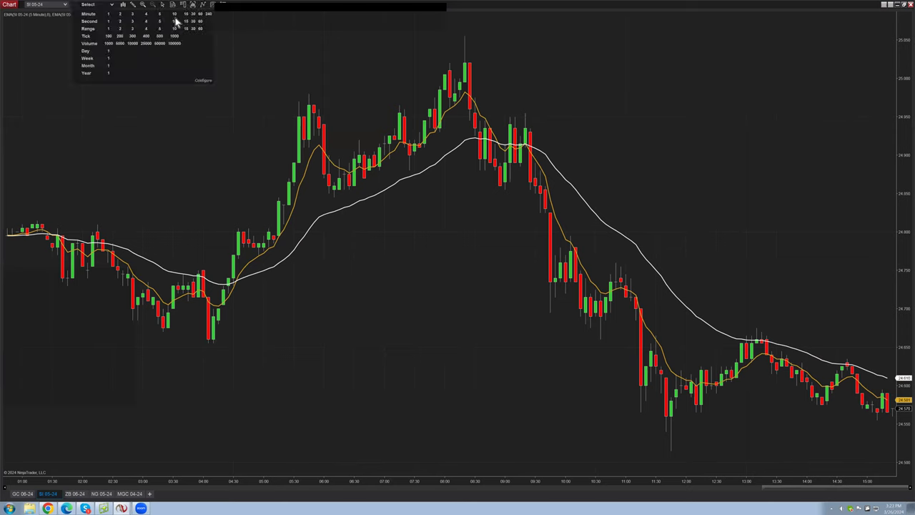
pyautogui.click(149, 73)
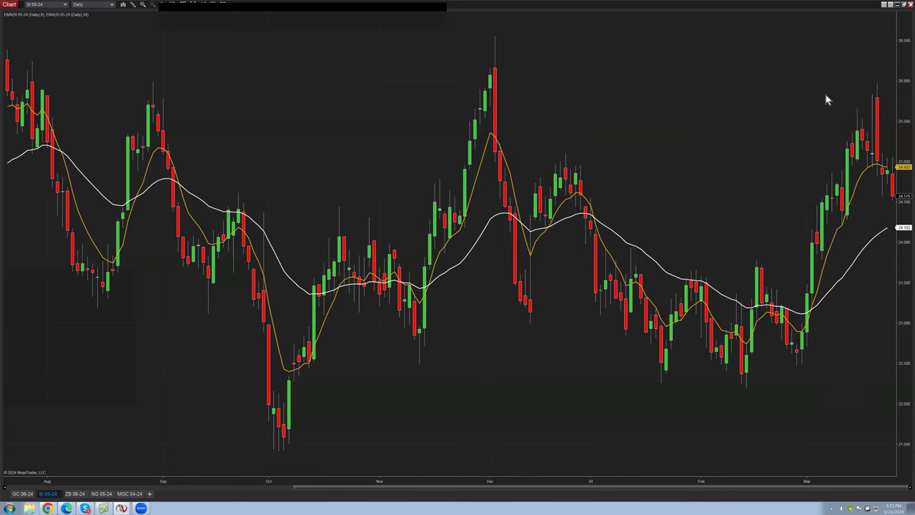
pyautogui.scroll(-2, 827, 100)
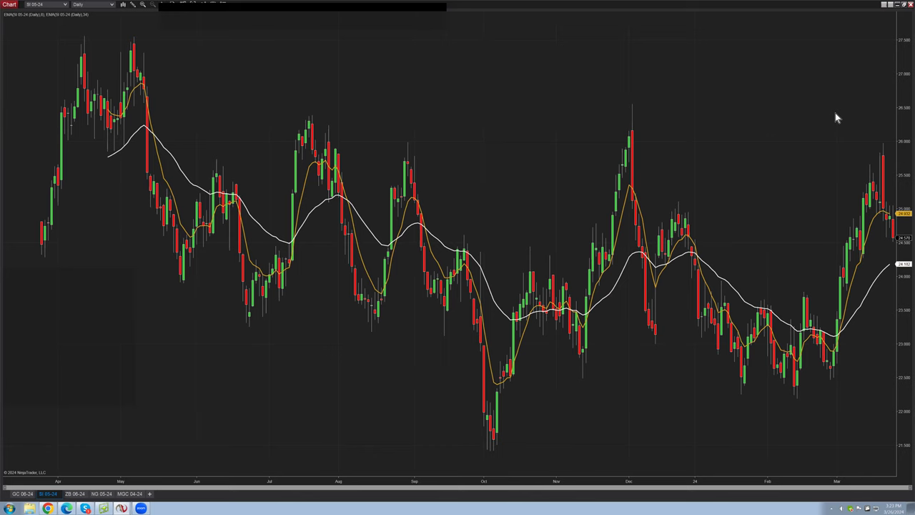
pyautogui.scroll(3, 836, 118)
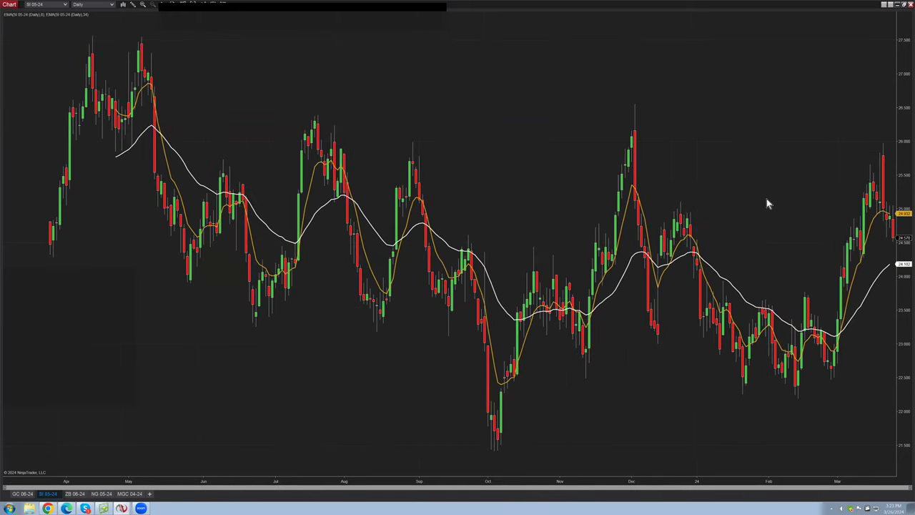
pyautogui.scroll(2, 769, 210)
pyautogui.scroll(1, 769, 209)
pyautogui.scroll(2, 778, 201)
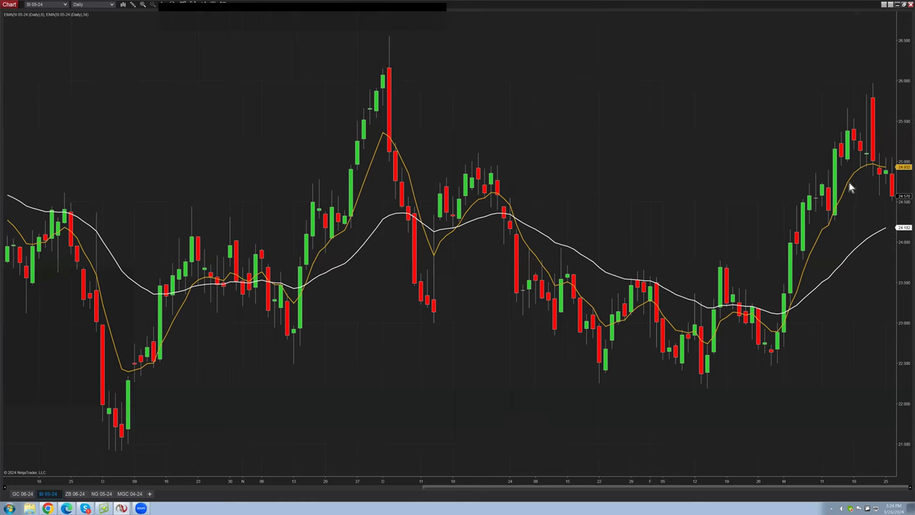
# Set the SI 05-24 chart to 5-minute bars and draw a short line at about 24.96 above the twin highs just after 09:00.
pyautogui.click(113, 6)
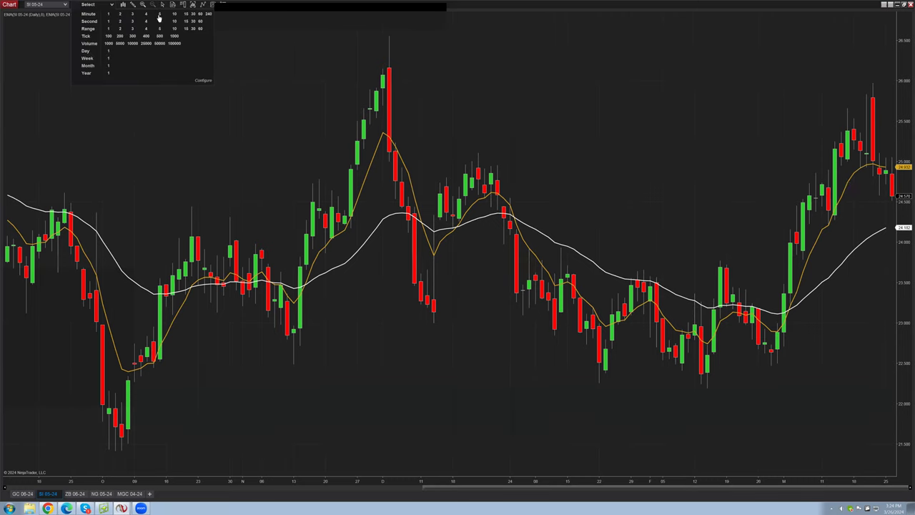
pyautogui.click(161, 15)
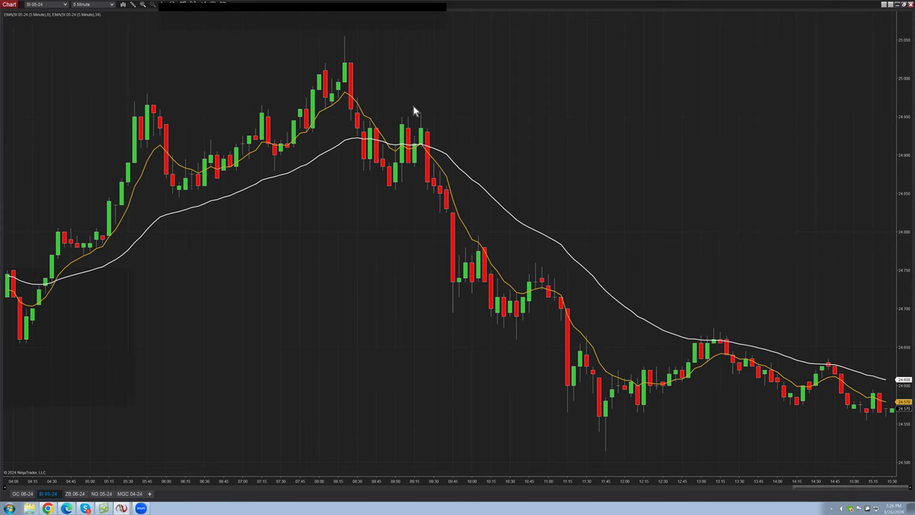
pyautogui.rightClick(458, 103)
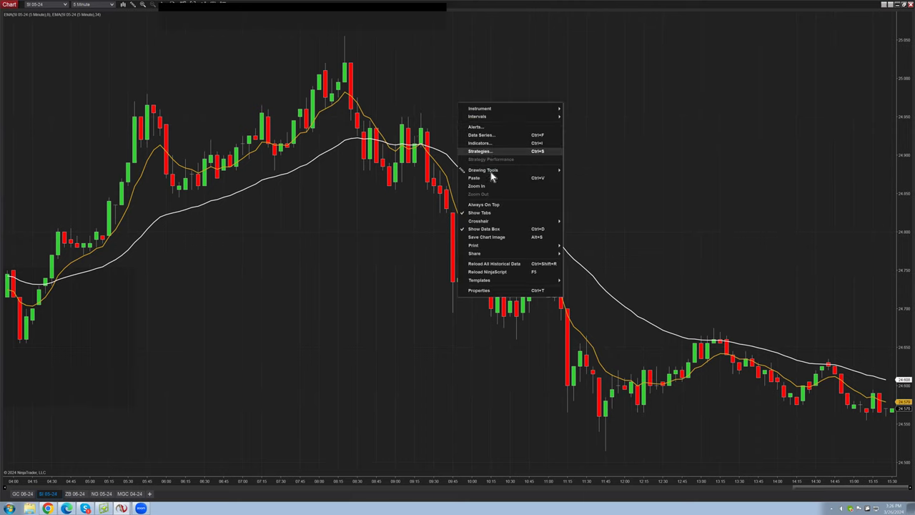
pyautogui.moveTo(506, 169)
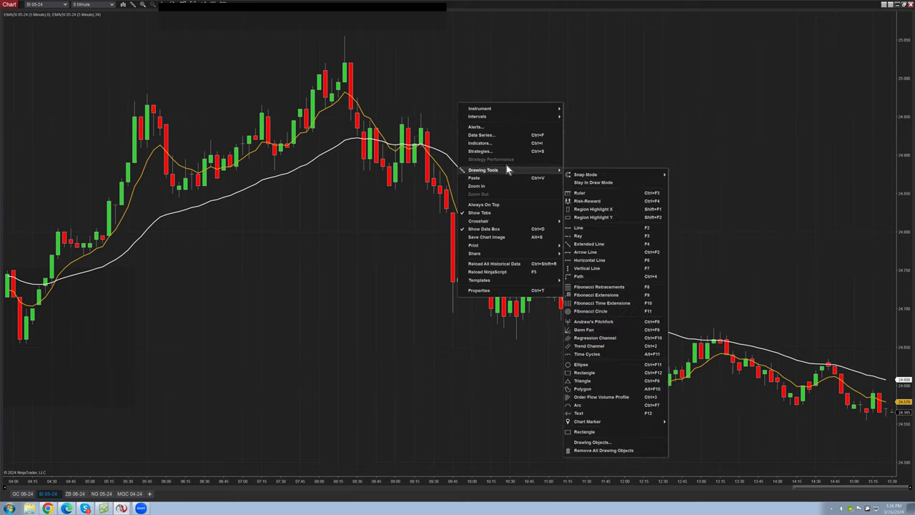
pyautogui.click(580, 235)
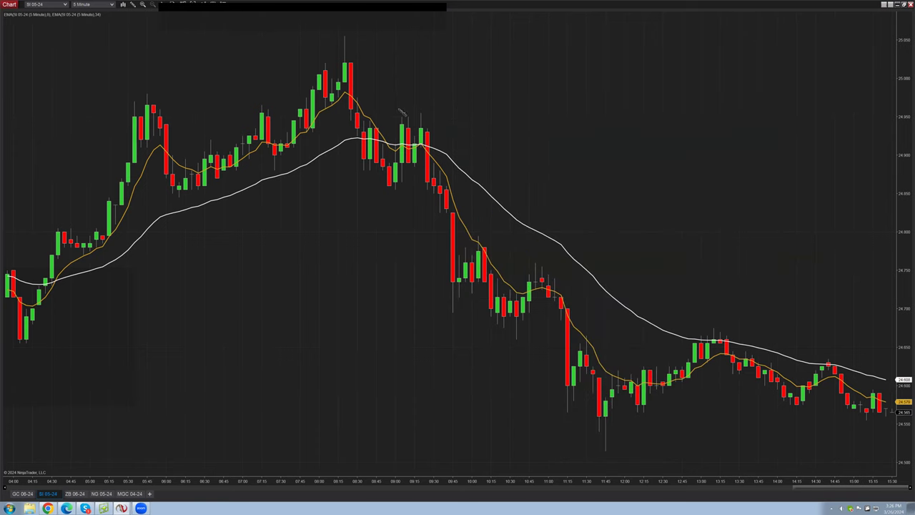
pyautogui.click(427, 108)
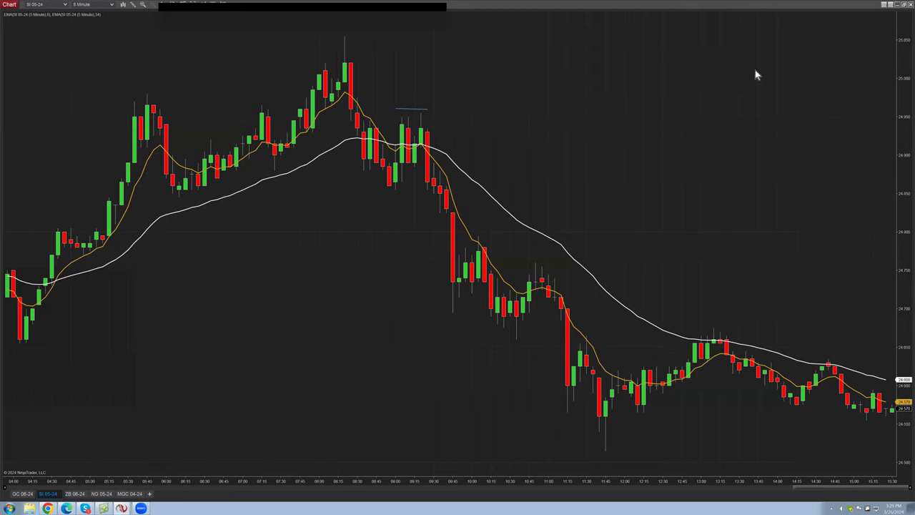
# Restore the SI chart window, switch to Microsoft Edge and review the Disciplined Trader prop trading course page down to its price.
pyautogui.click(905, 5)
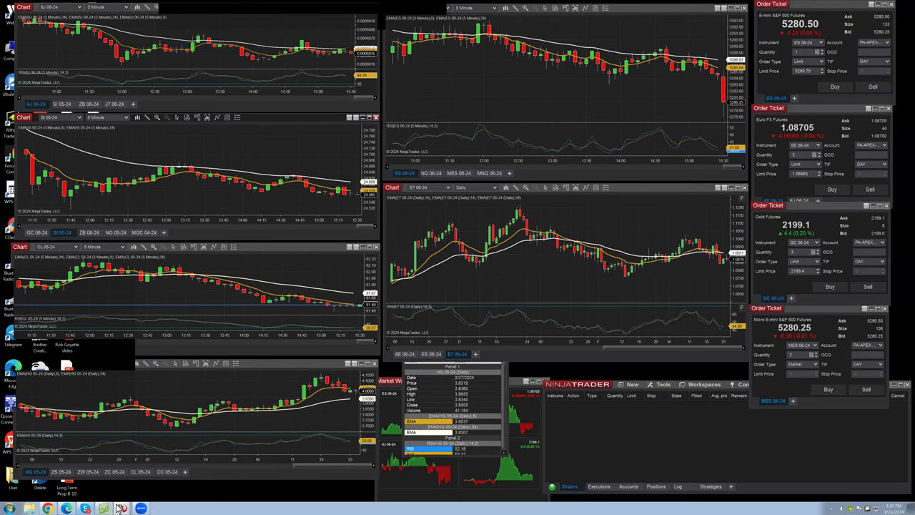
pyautogui.click(65, 509)
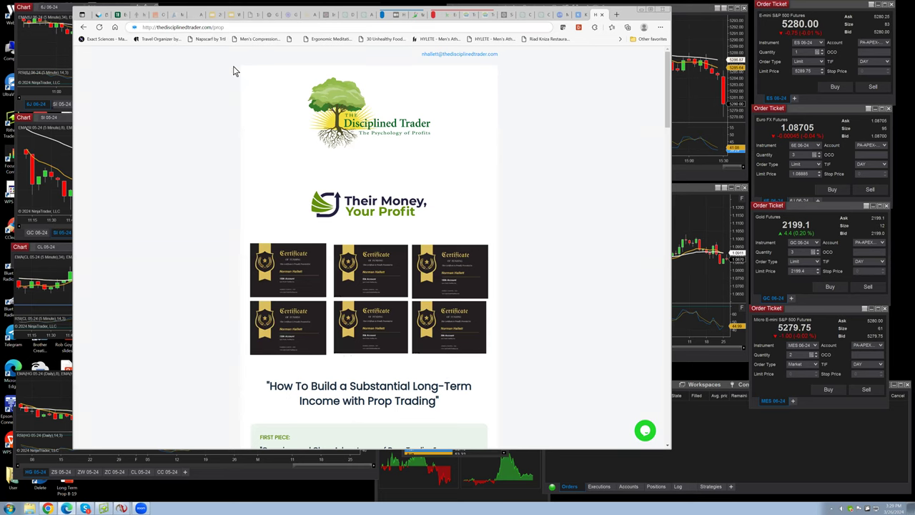
pyautogui.moveTo(667, 99); pyautogui.dragTo(668, 110)
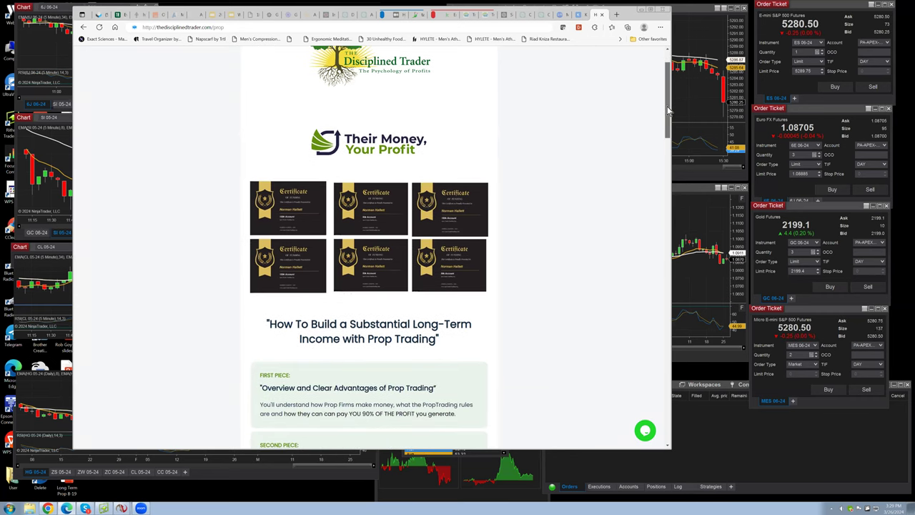
pyautogui.scroll(-2, 667, 106)
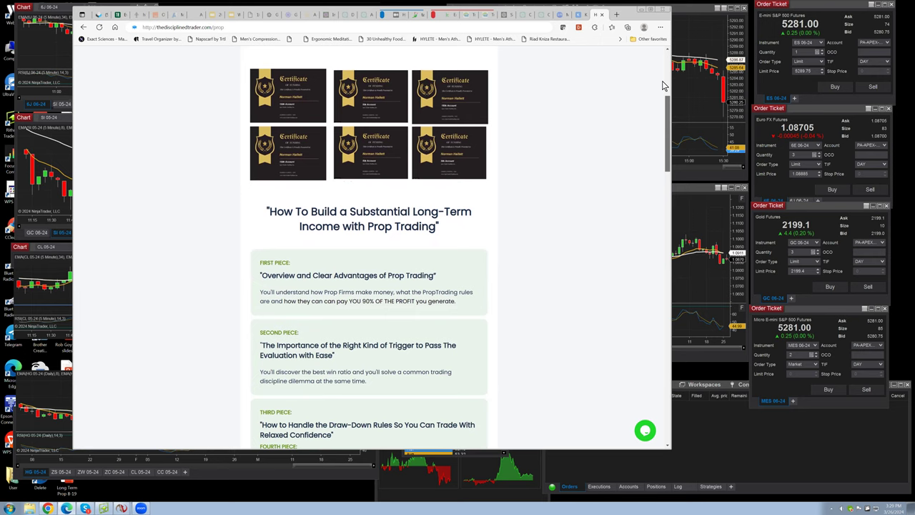
pyautogui.scroll(3, 592, 98)
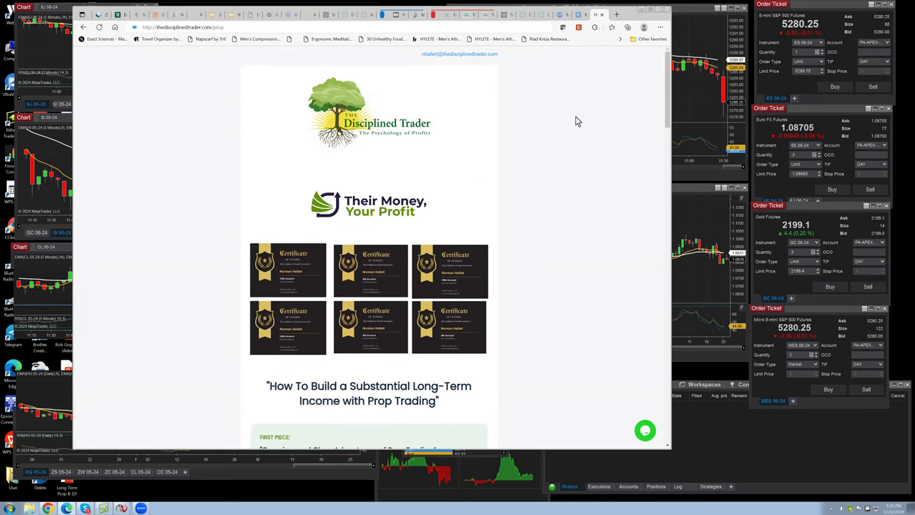
pyautogui.moveTo(670, 90); pyautogui.dragTo(668, 167)
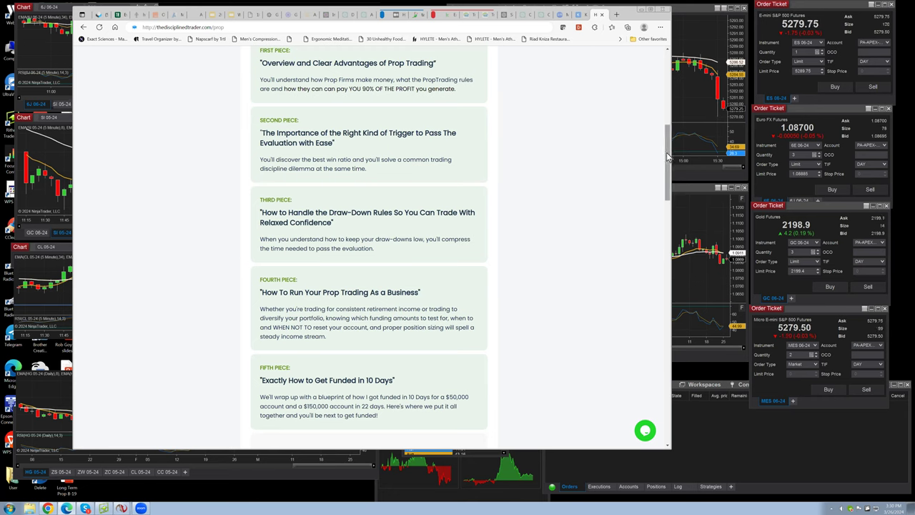
pyautogui.moveTo(667, 155); pyautogui.dragTo(660, 199)
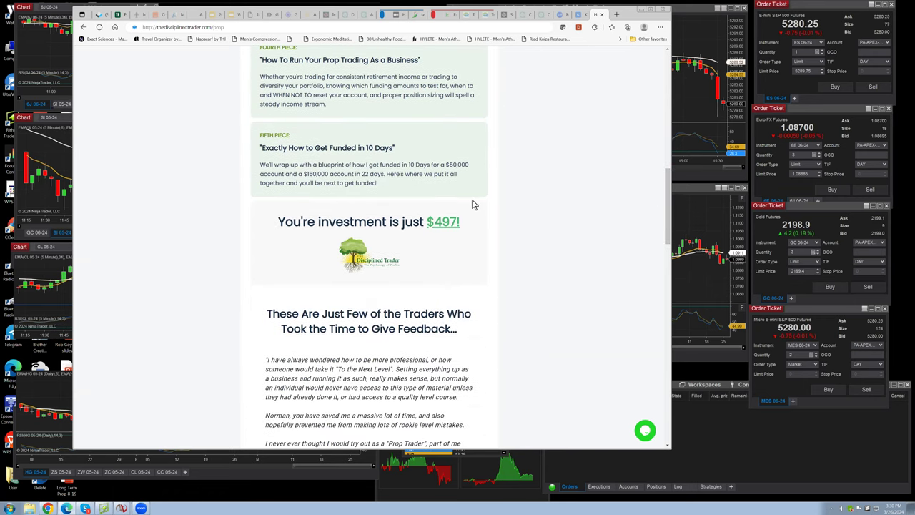
# Apply the coupon code march26 in the course page's checkout section and review the order summary.
pyautogui.moveTo(668, 177); pyautogui.dragTo(644, 321)
pyautogui.click(338, 358)
pyautogui.write('march26')
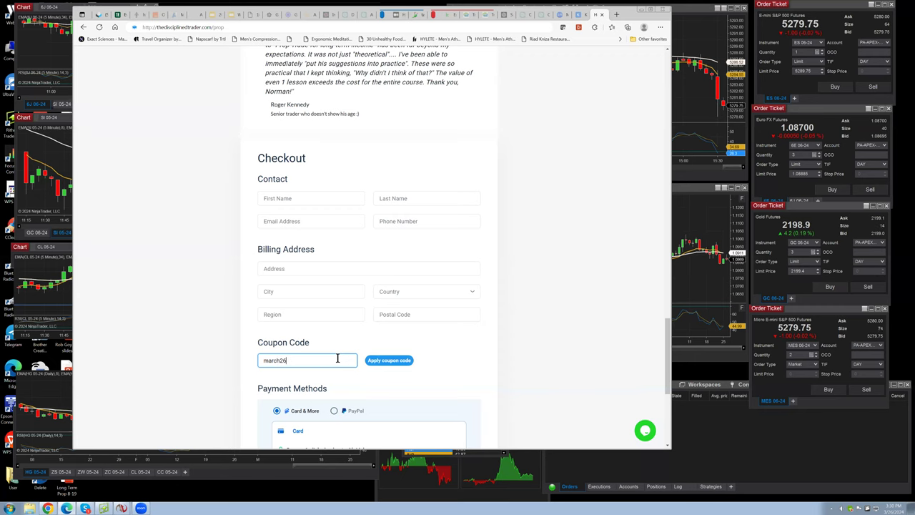
pyautogui.click(392, 365)
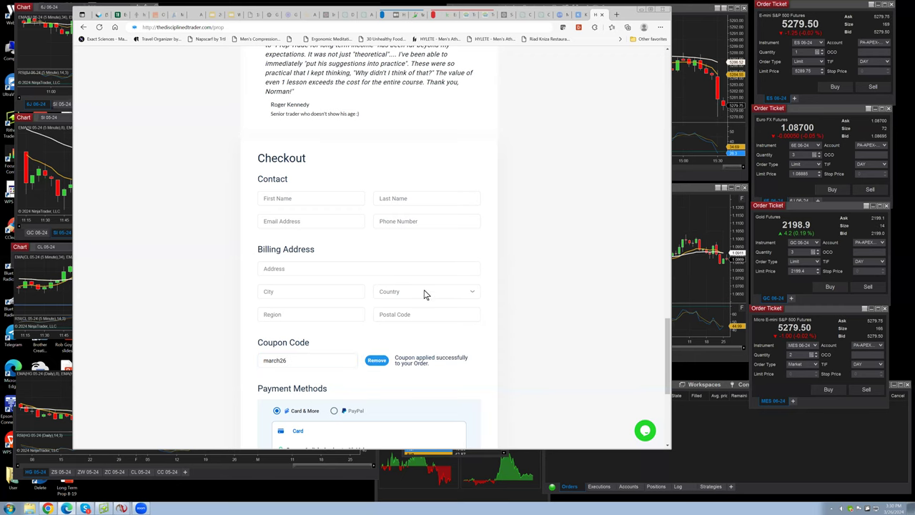
pyautogui.scroll(-4, 458, 286)
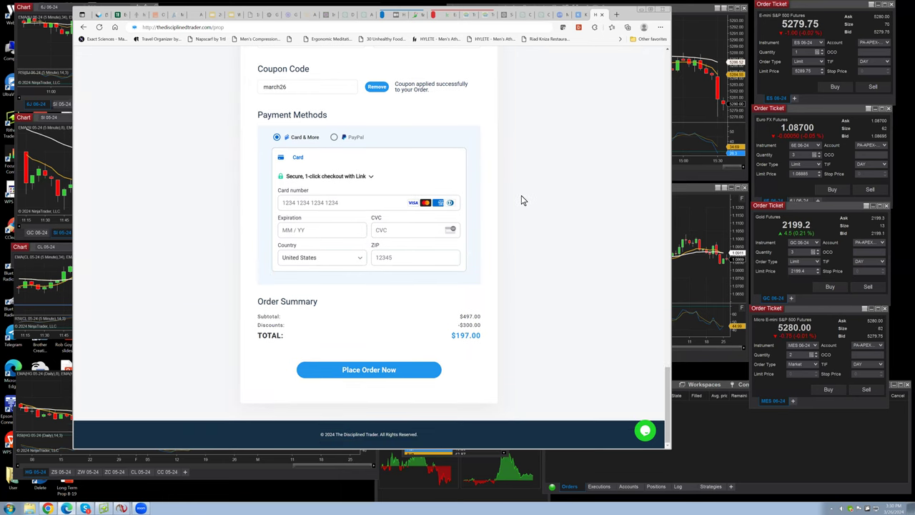
# Return to the beginning of the course page and minimize the browser to get back to the trading charts.
pyautogui.scroll(20, 417, 145)
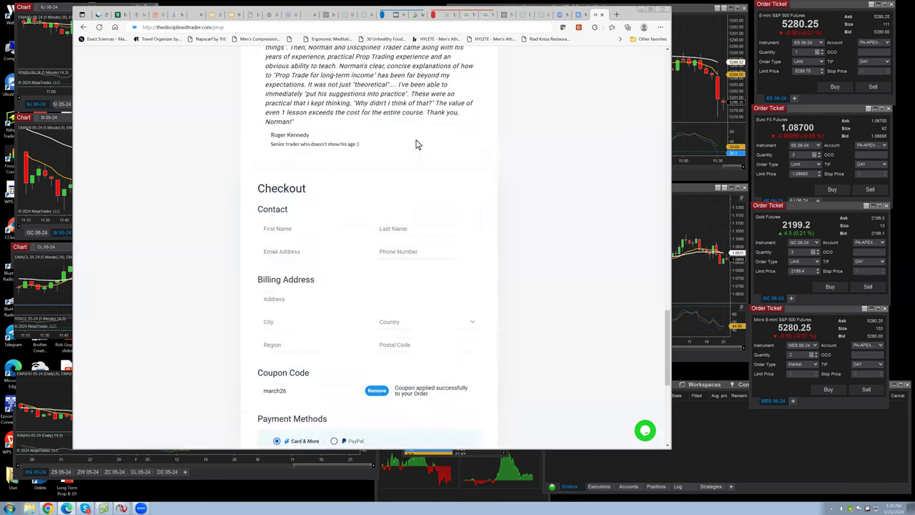
pyautogui.scroll(5, 416, 144)
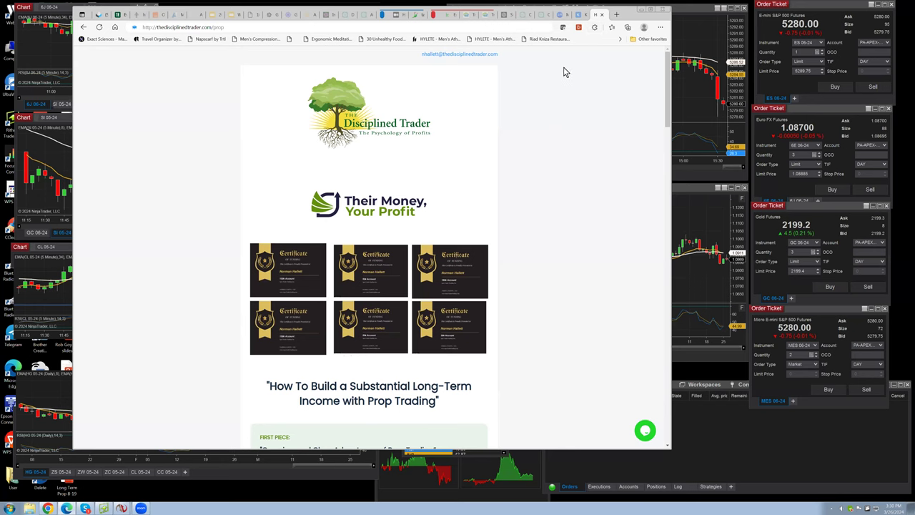
pyautogui.click(642, 10)
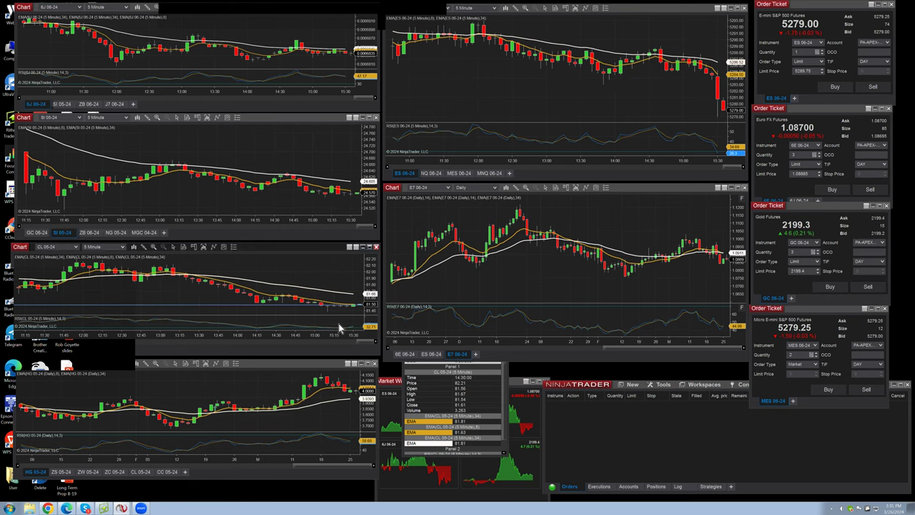
# Maximize the CL 05-24 chart, examine it on the daily interval, and restore its window size.
pyautogui.click(365, 247)
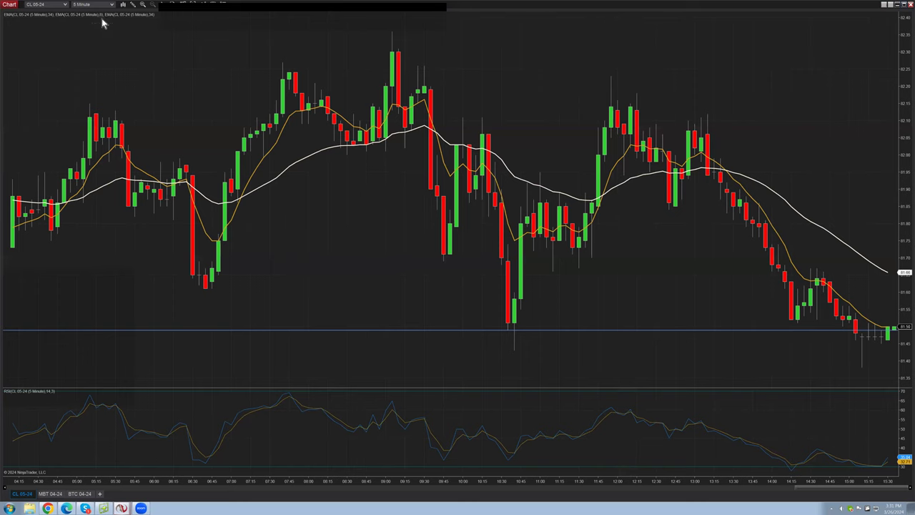
pyautogui.click(110, 5)
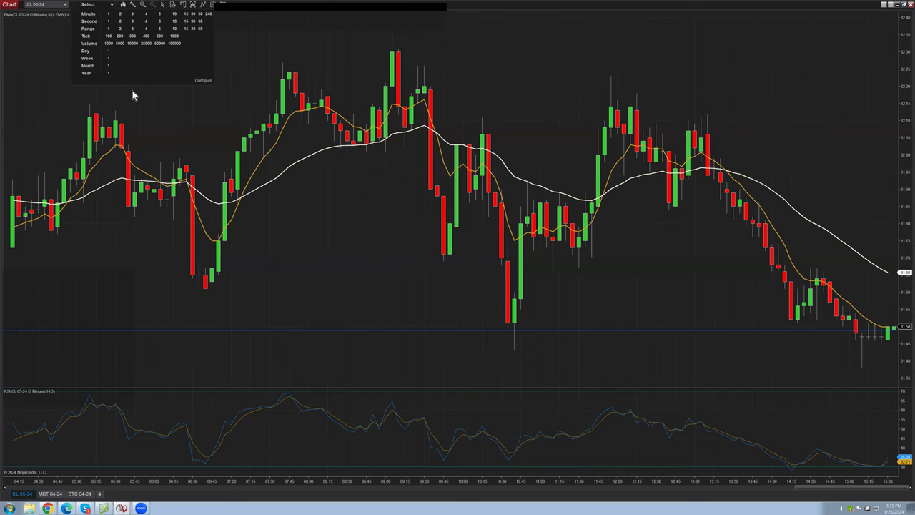
pyautogui.click(108, 51)
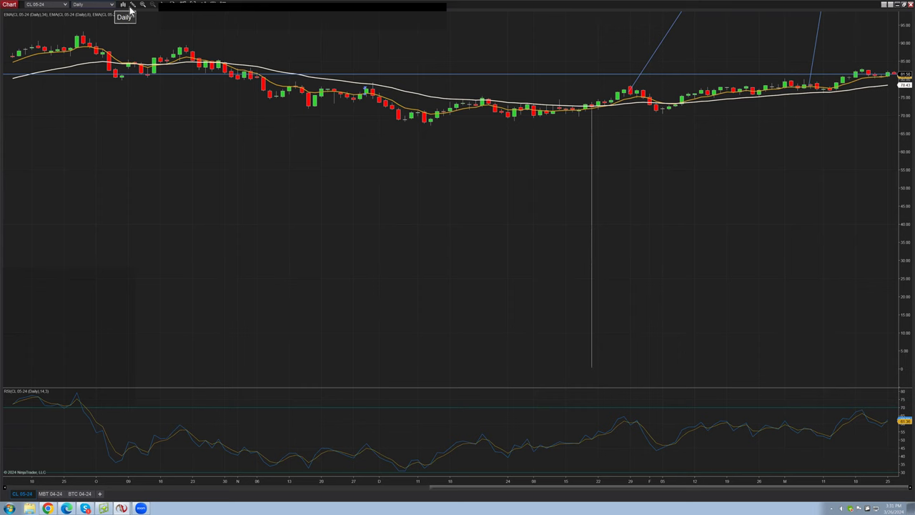
pyautogui.click(904, 6)
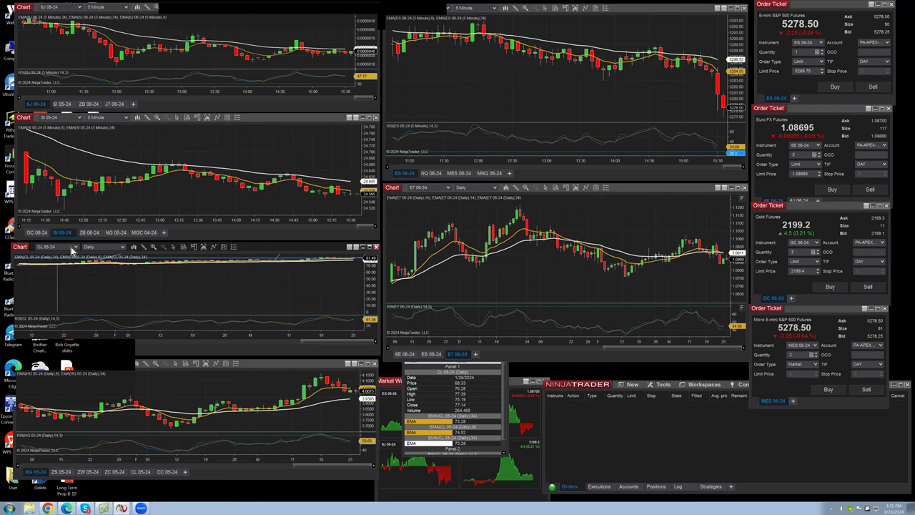
# Add a daily QM 05-24 chart as a new tab in the CL chart window.
pyautogui.click(71, 247)
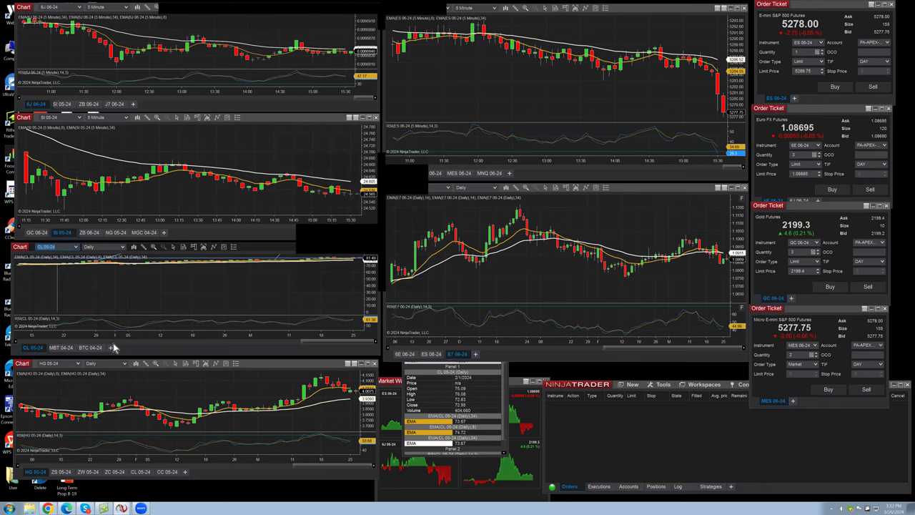
pyautogui.doubleClick(72, 264)
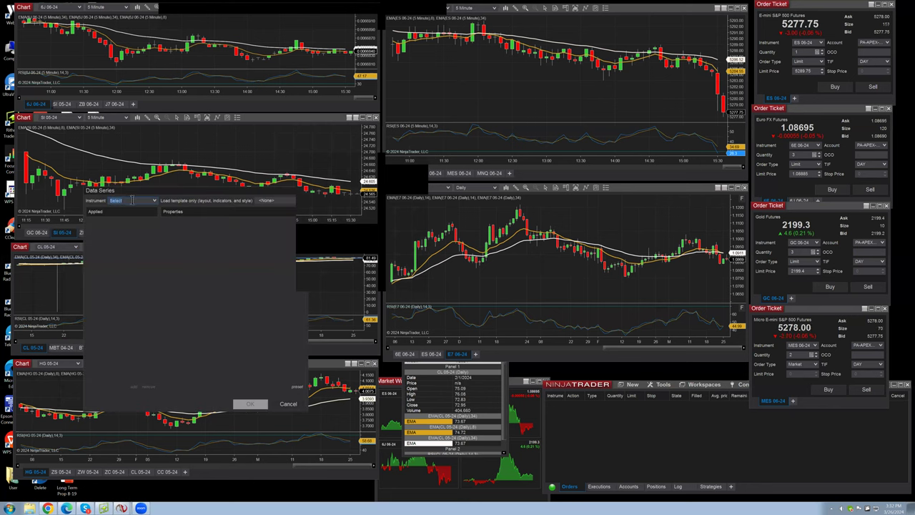
pyautogui.write('G')
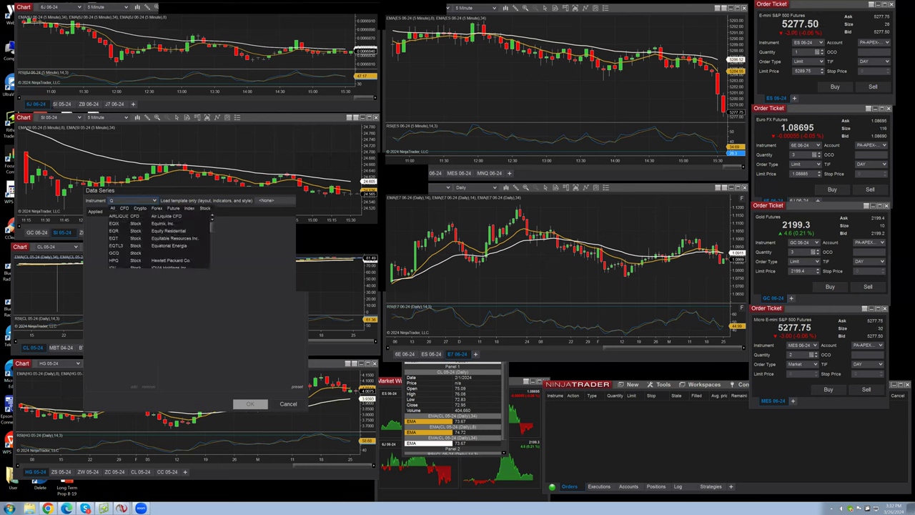
pyautogui.write('M')
pyautogui.click(173, 218)
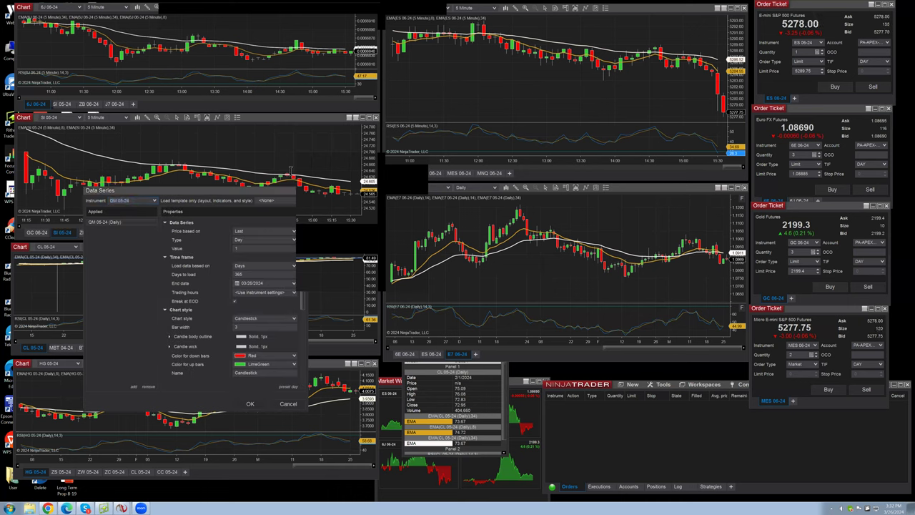
pyautogui.click(251, 405)
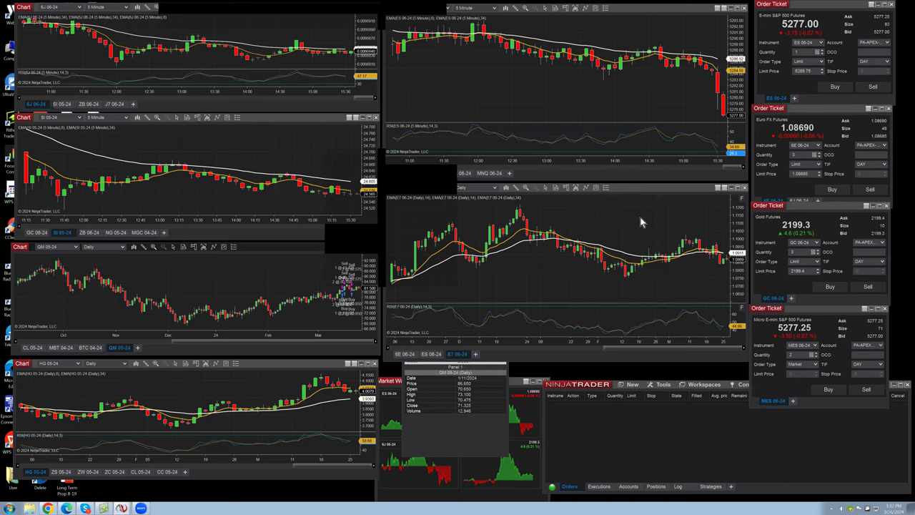
# Set the QM 05-24 data series to not plot trade executions.
pyautogui.rightClick(295, 279)
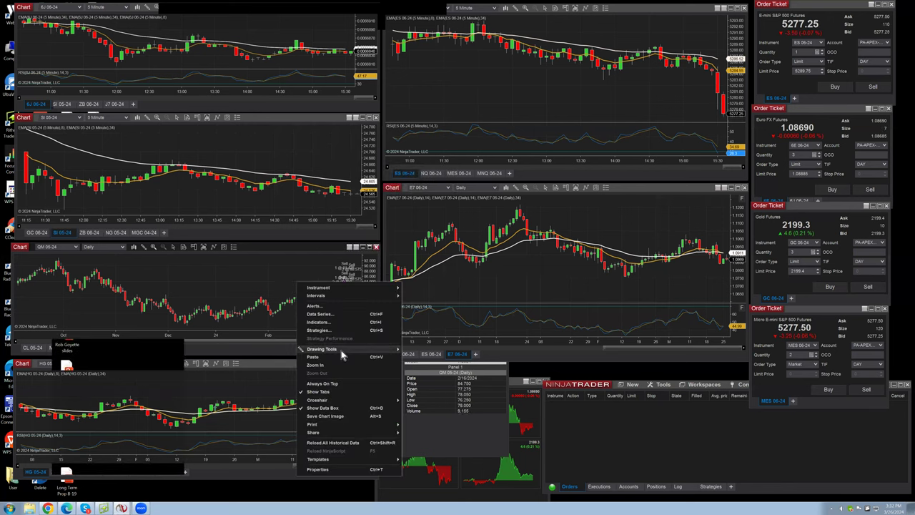
pyautogui.click(328, 313)
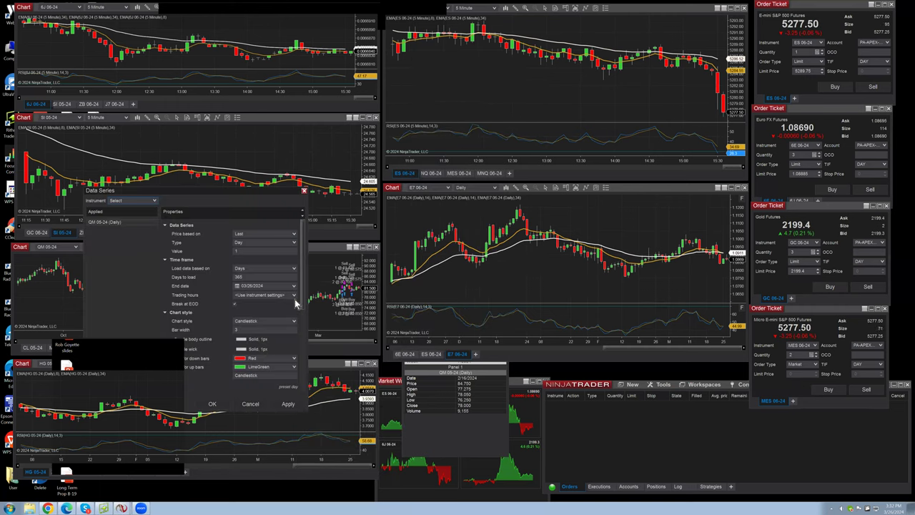
pyautogui.scroll(-4, 258, 383)
pyautogui.click(248, 380)
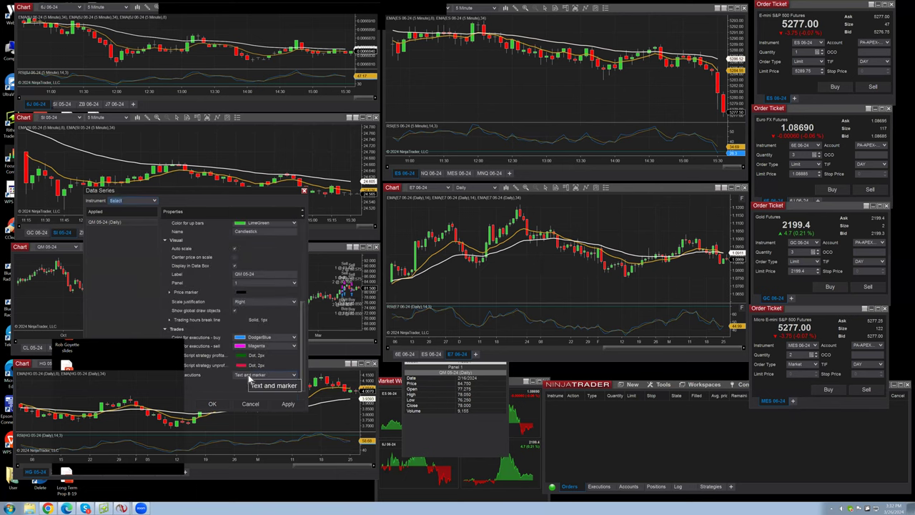
pyautogui.click(257, 384)
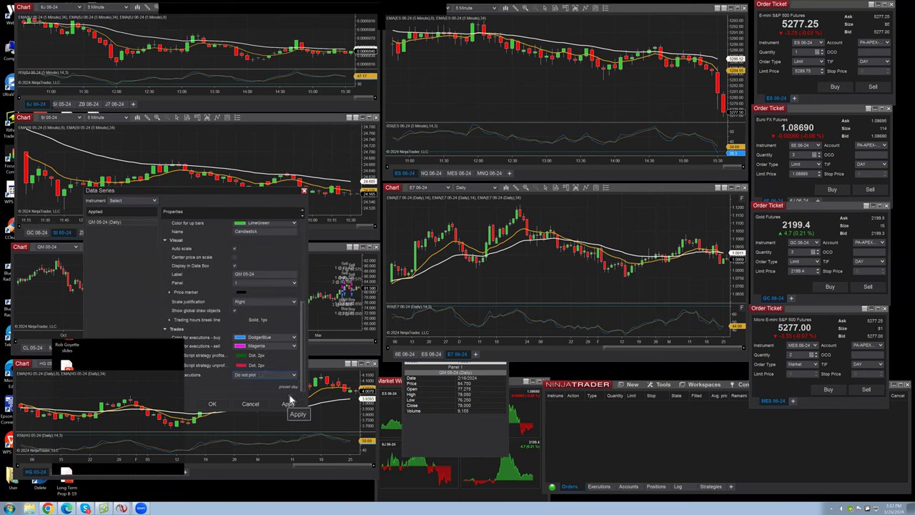
pyautogui.click(288, 404)
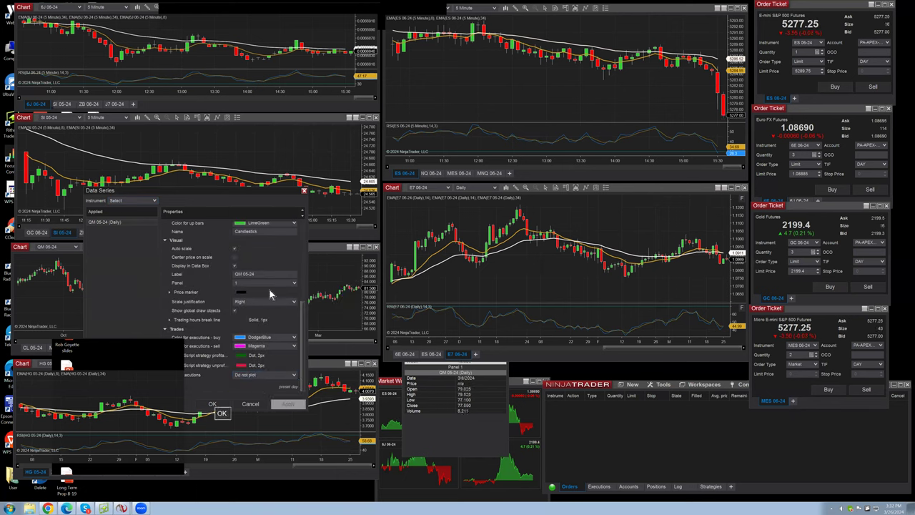
pyautogui.click(213, 404)
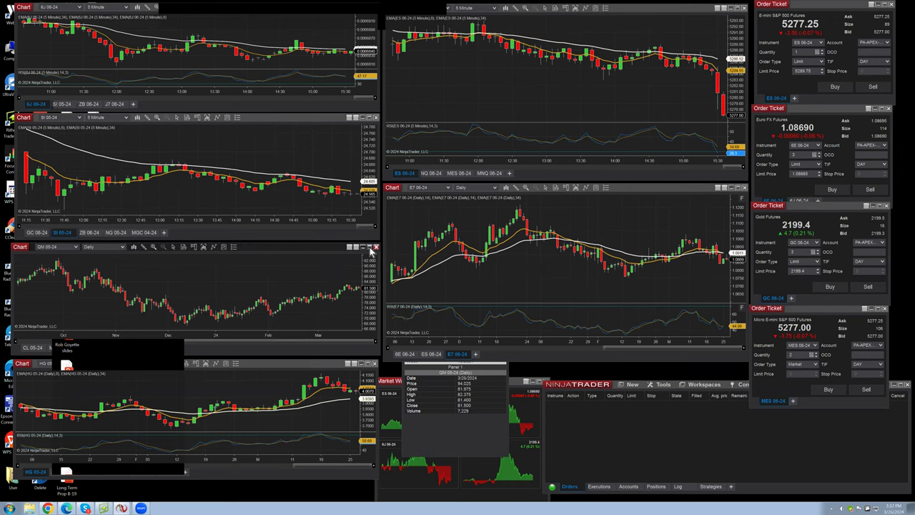
# Maximize the QM 05-24 chart and draw a short arrow line beside the April high at about 79.4.
pyautogui.click(369, 248)
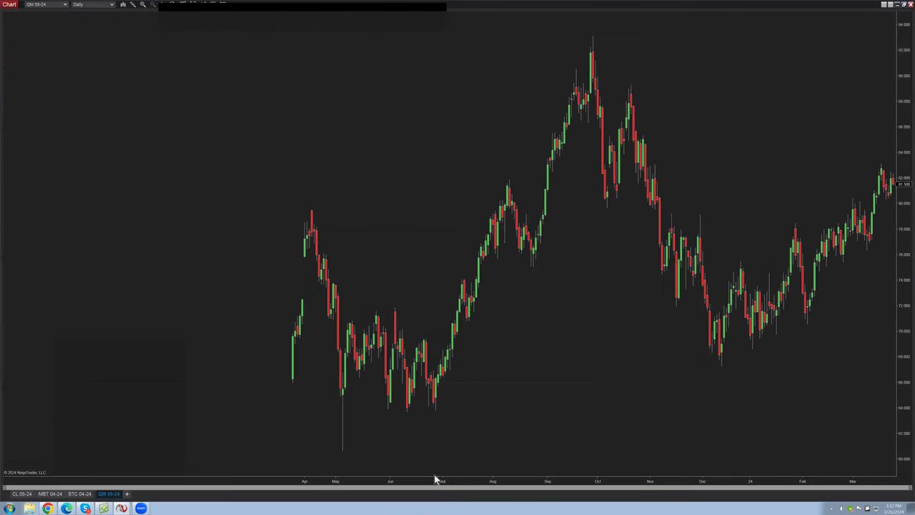
pyautogui.moveTo(431, 480); pyautogui.dragTo(431, 481)
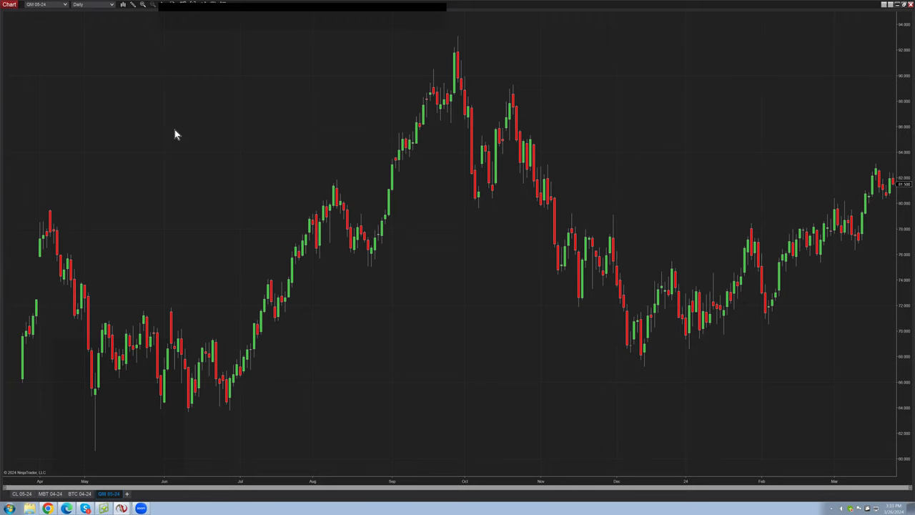
pyautogui.rightClick(104, 149)
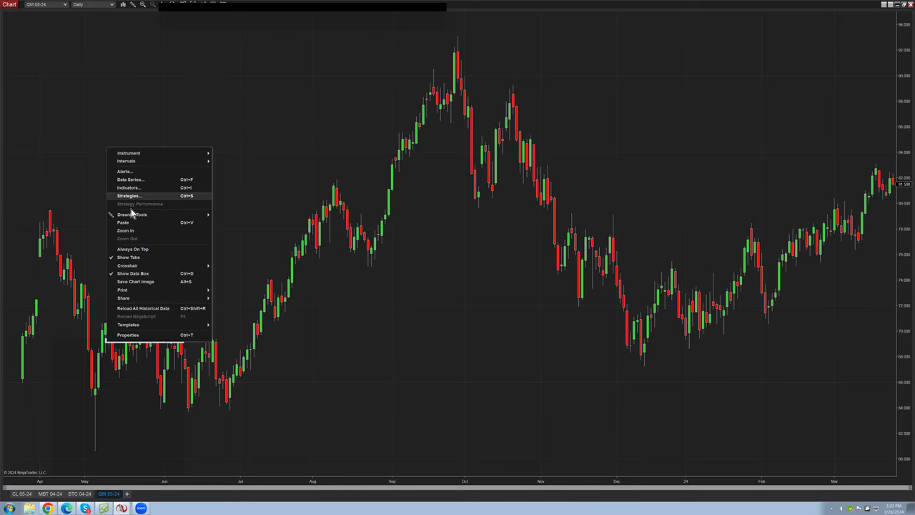
pyautogui.moveTo(148, 216)
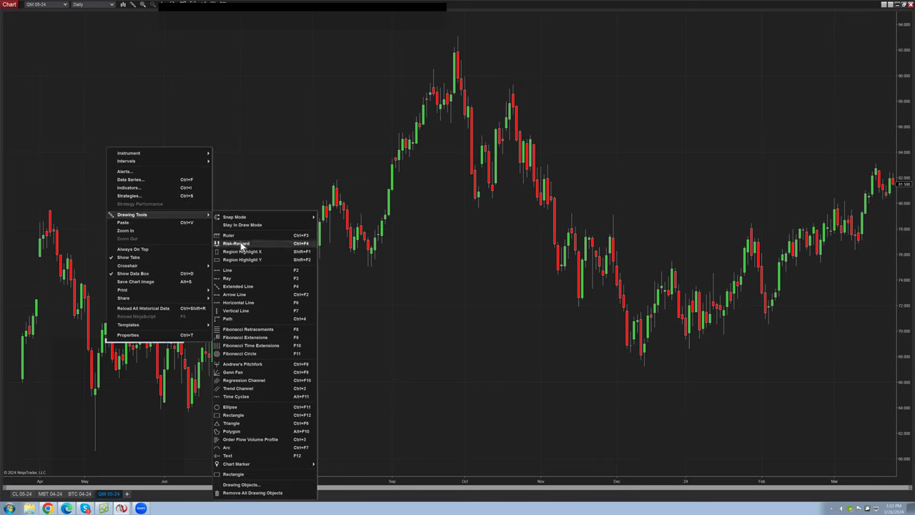
pyautogui.click(246, 304)
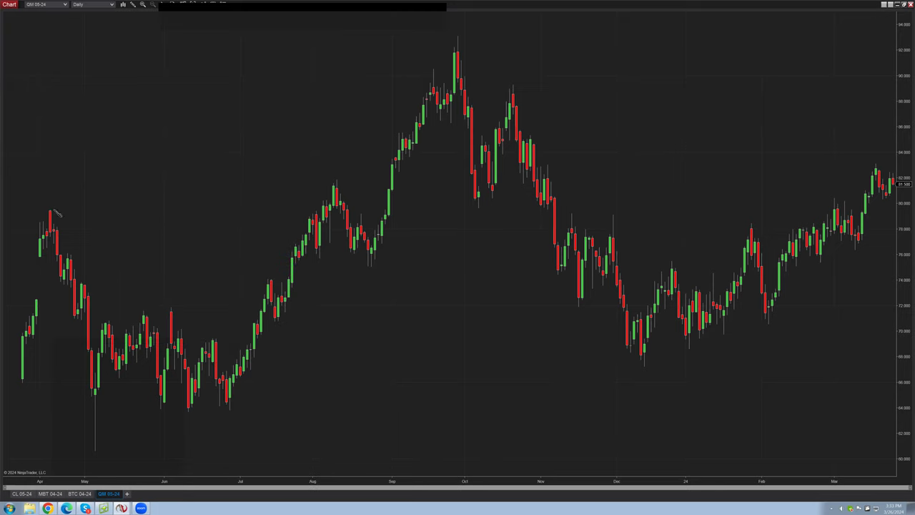
pyautogui.click(73, 212)
pyautogui.rightClick(73, 215)
pyautogui.click(184, 188)
# Draw a horizontal line through the April high at about 79.4 on the QM daily chart.
pyautogui.rightClick(187, 190)
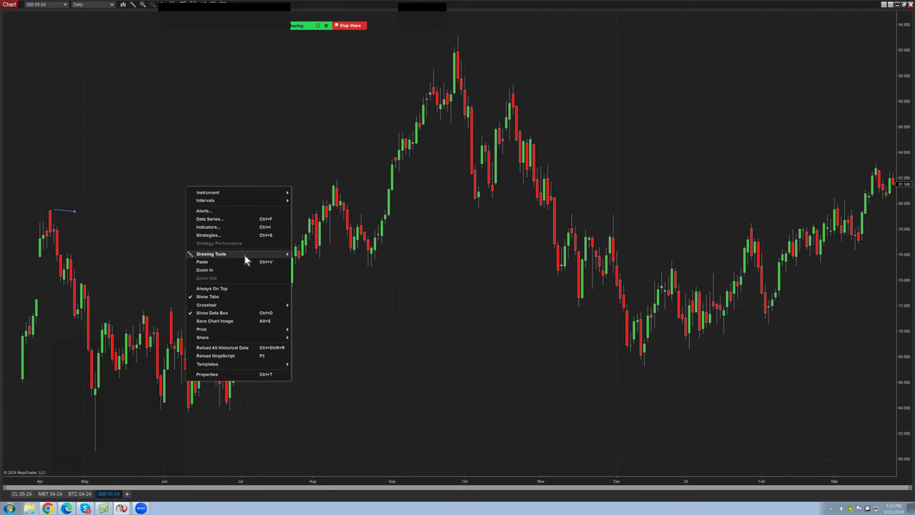
pyautogui.moveTo(245, 256)
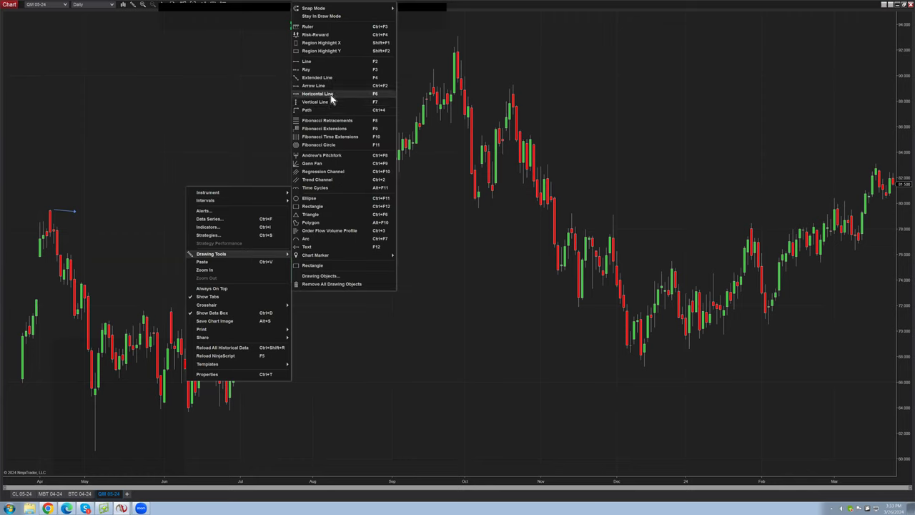
pyautogui.click(330, 97)
pyautogui.click(54, 210)
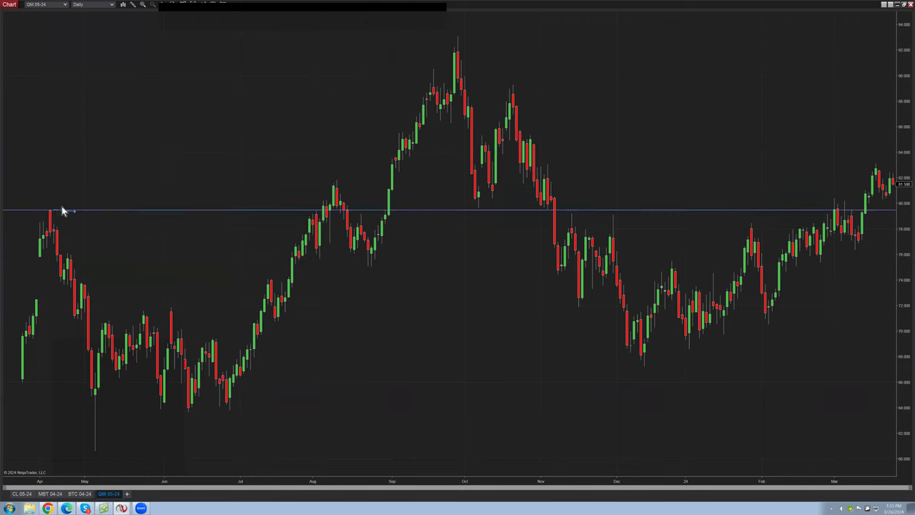
# Add a horizontal line through the August high at about 82 on the QM daily chart.
pyautogui.rightClick(292, 129)
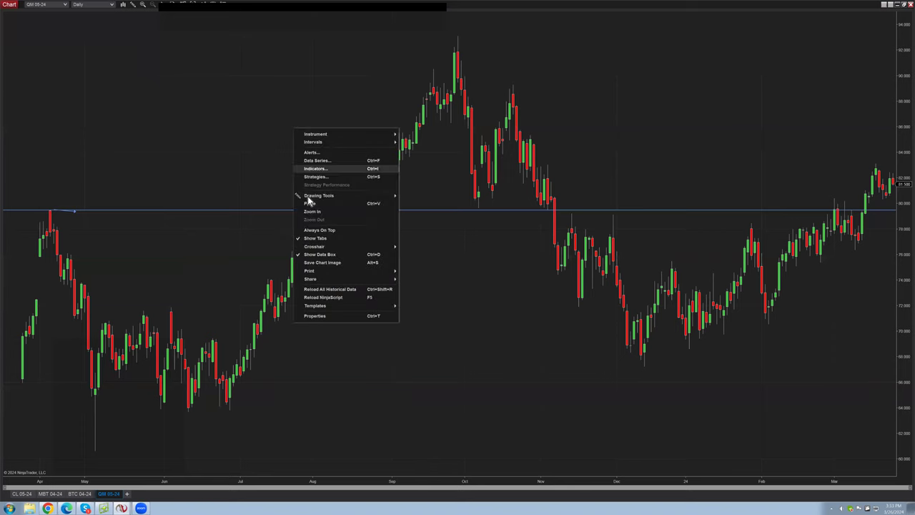
pyautogui.moveTo(314, 200)
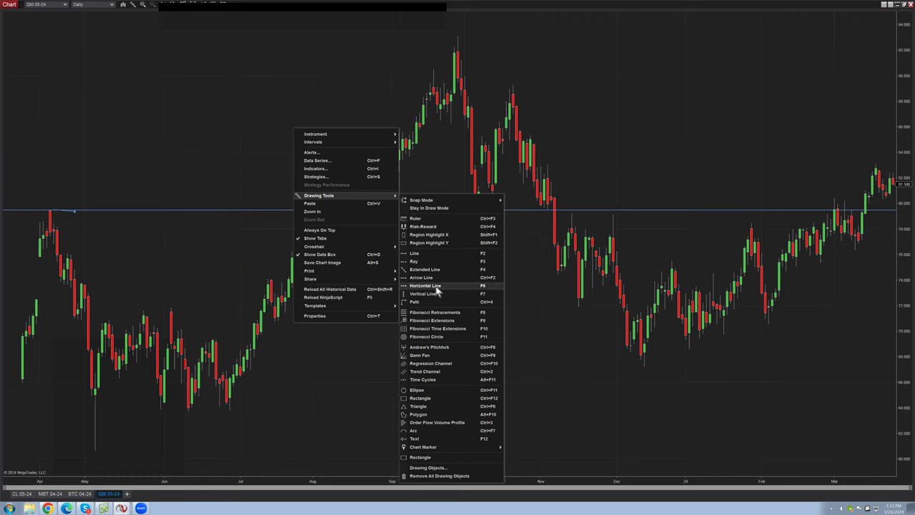
pyautogui.click(436, 286)
pyautogui.click(335, 178)
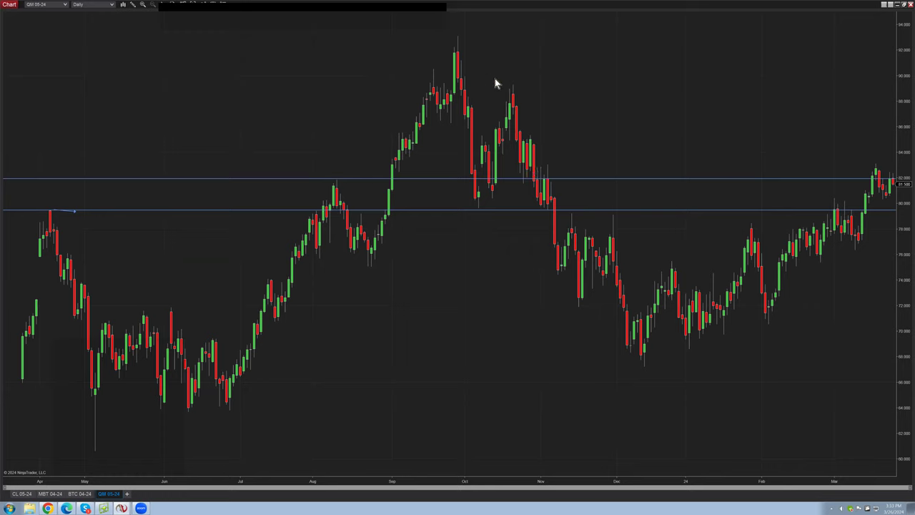
# Add a horizontal line near the October rebound high at about 89 on the QM daily chart.
pyautogui.rightClick(552, 63)
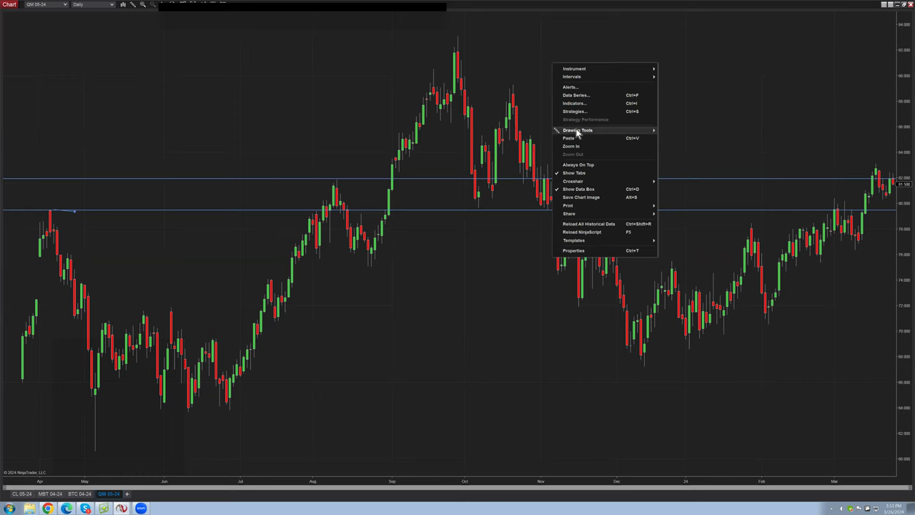
pyautogui.moveTo(578, 131)
pyautogui.click(688, 227)
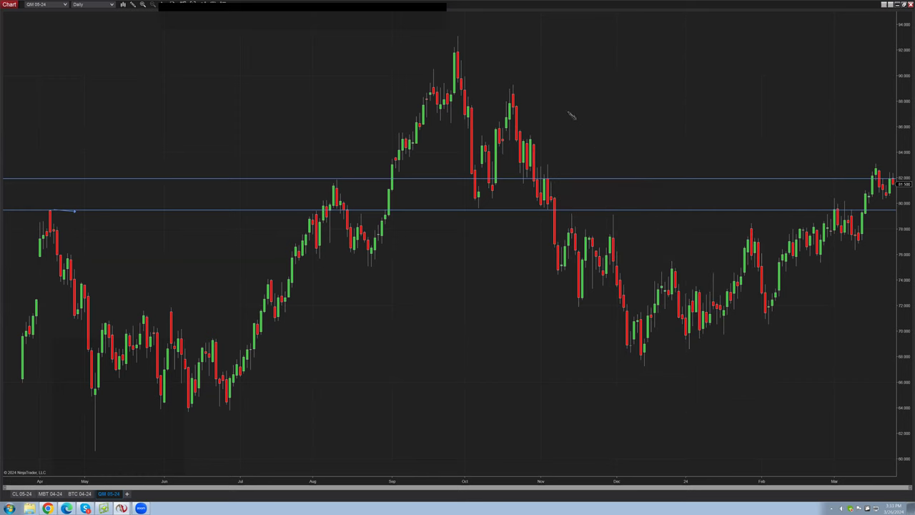
pyautogui.click(524, 88)
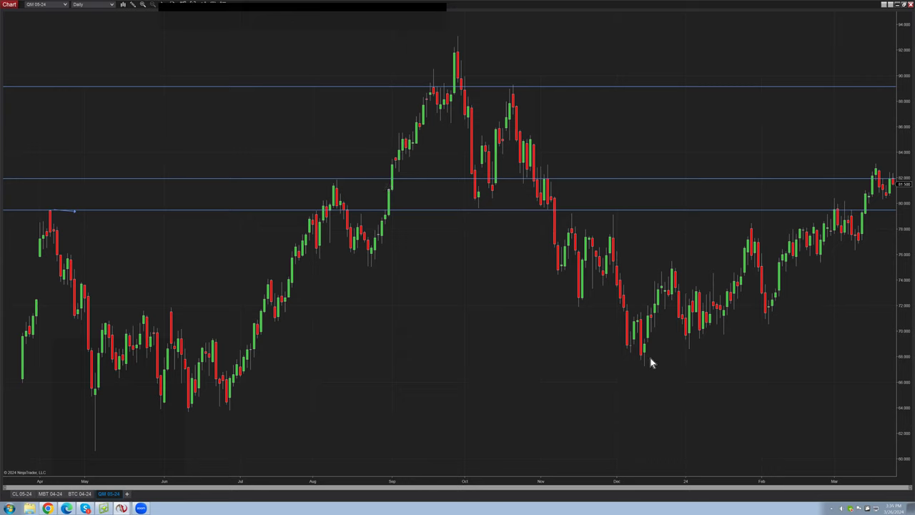
# Draw a ray on the QM daily chart from the late December high at about 75.5 through the March high at about 83.
pyautogui.rightClick(678, 102)
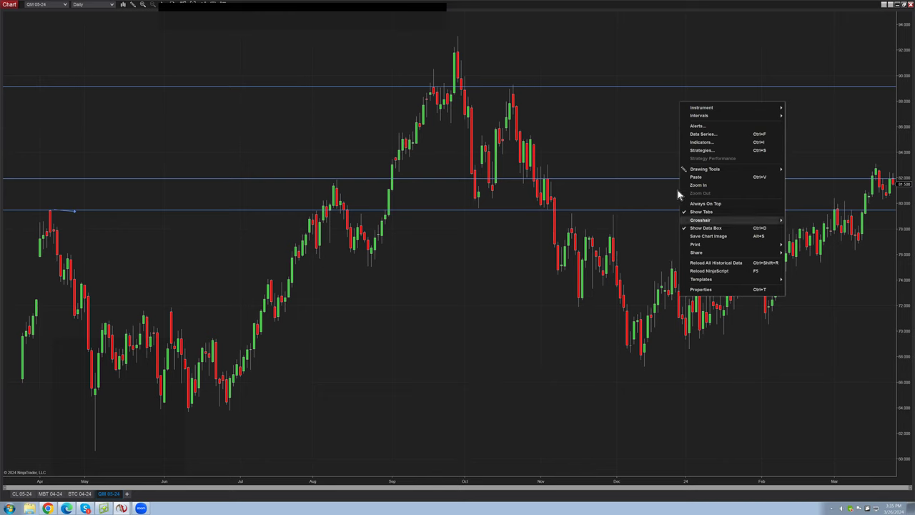
pyautogui.moveTo(697, 172)
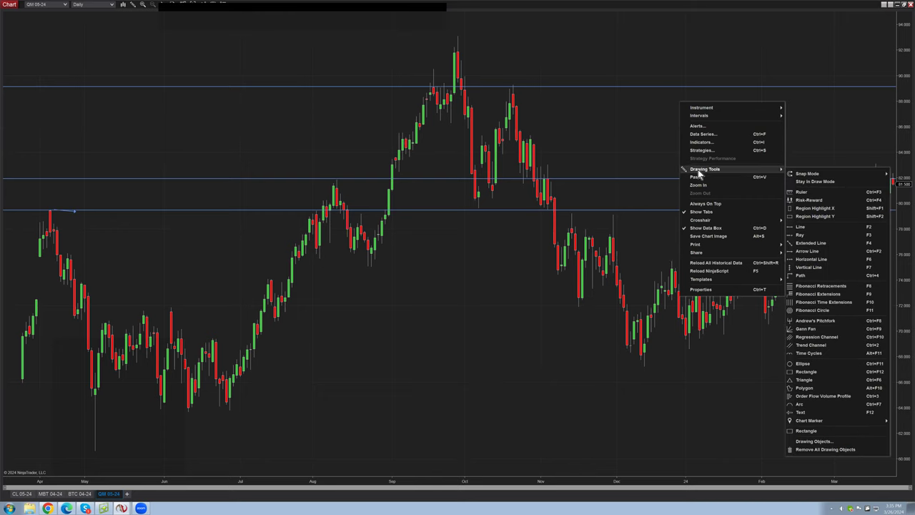
pyautogui.click(800, 235)
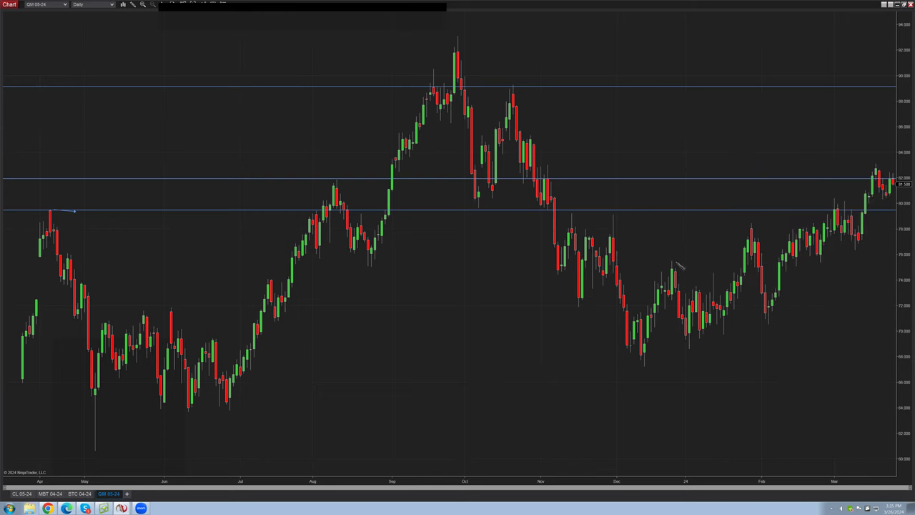
pyautogui.click(676, 262)
pyautogui.click(876, 167)
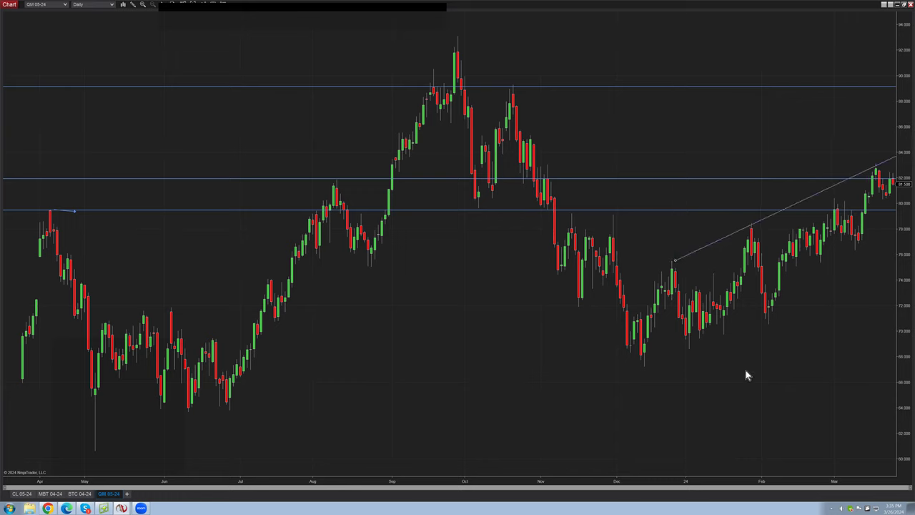
pyautogui.rightClick(763, 222)
pyautogui.moveTo(791, 288)
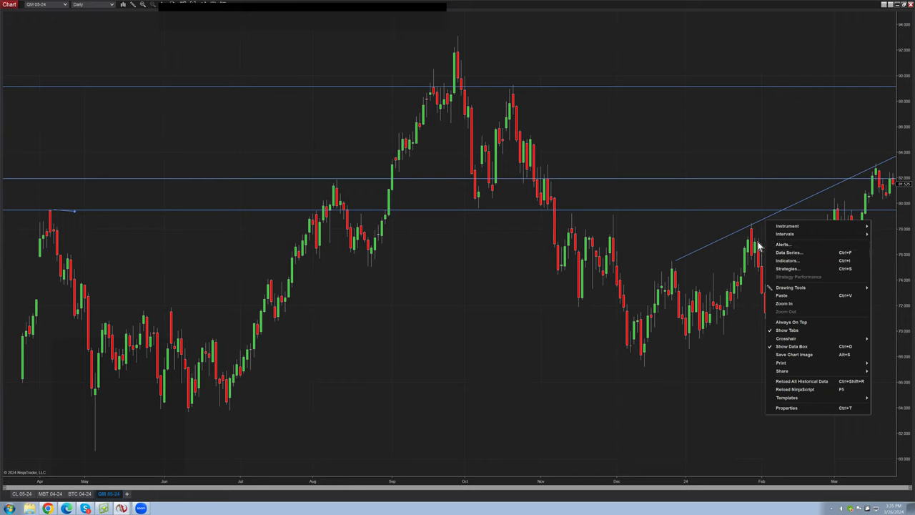
pyautogui.click(734, 237)
pyautogui.rightClick(734, 237)
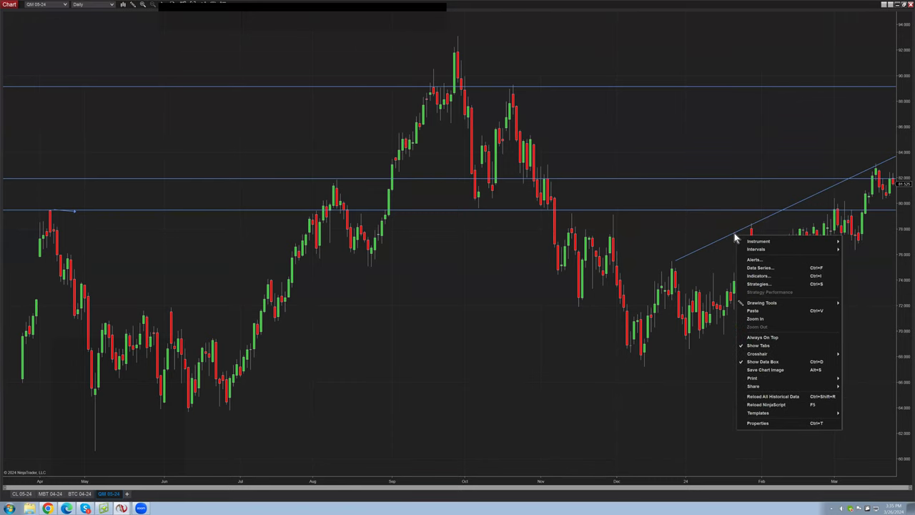
pyautogui.click(678, 244)
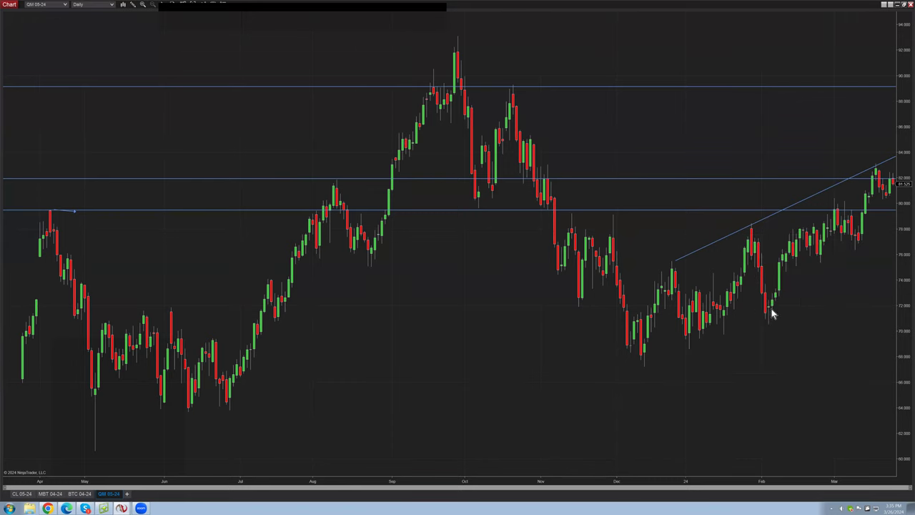
# Draw a lower ray on the QM daily chart from the December low at about 67.3 through the early February low at about 70.7.
pyautogui.rightClick(766, 340)
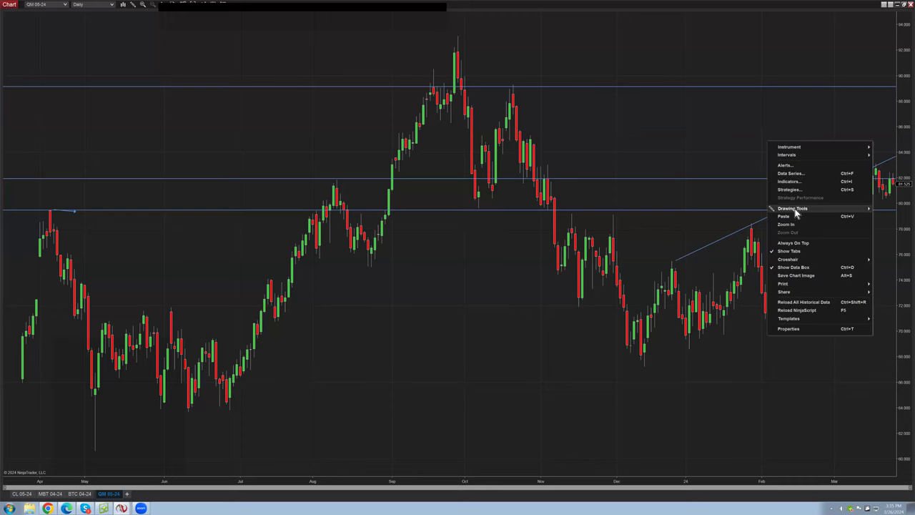
pyautogui.moveTo(795, 211)
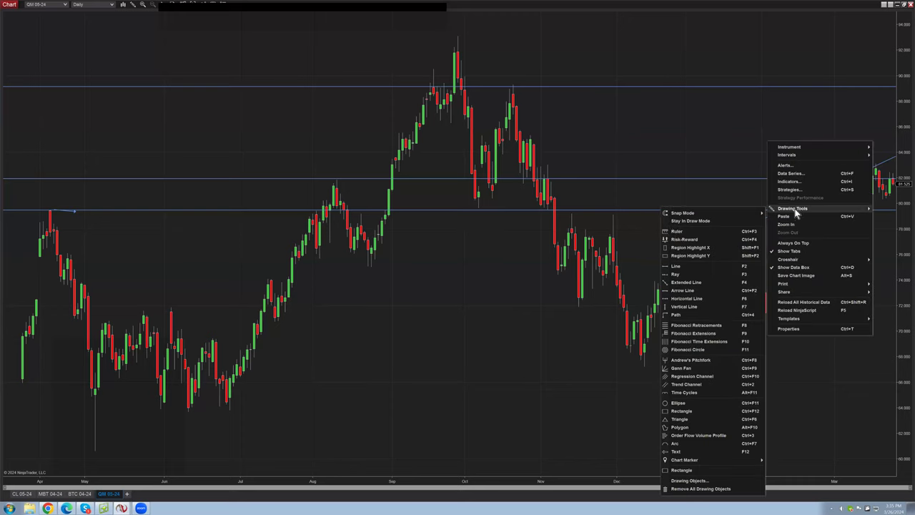
pyautogui.click(677, 275)
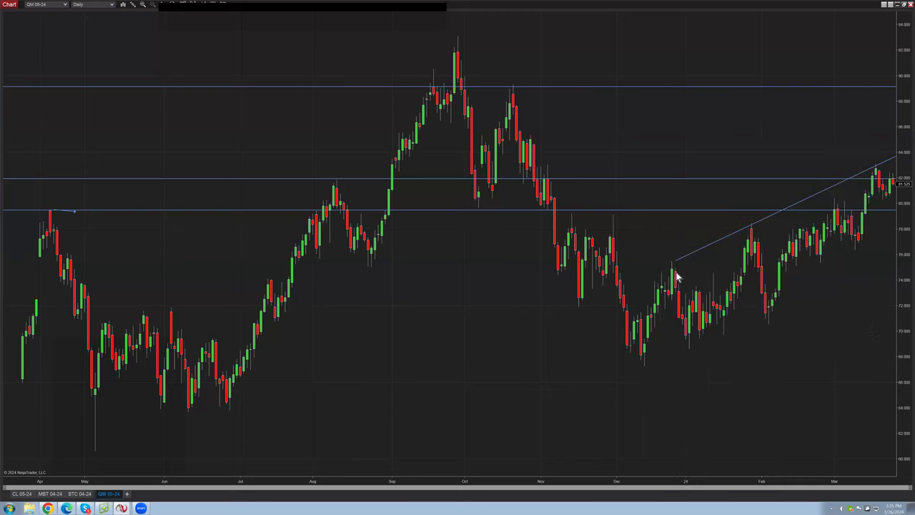
pyautogui.click(645, 364)
pyautogui.click(764, 322)
pyautogui.moveTo(765, 322); pyautogui.dragTo(764, 320)
pyautogui.click(823, 281)
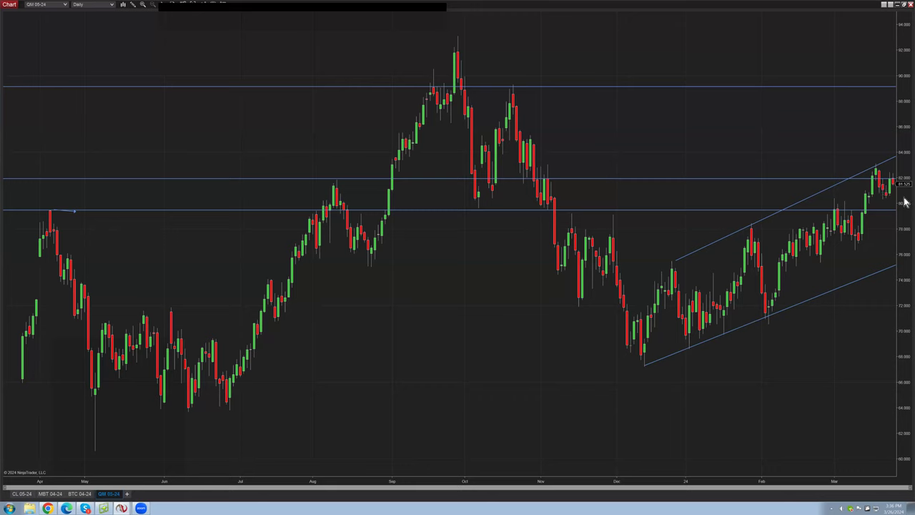
# Draw a middle ray between the two rising rays, from about 69.7 at the start of December through about 74.2 in mid-January.
pyautogui.rightClick(715, 137)
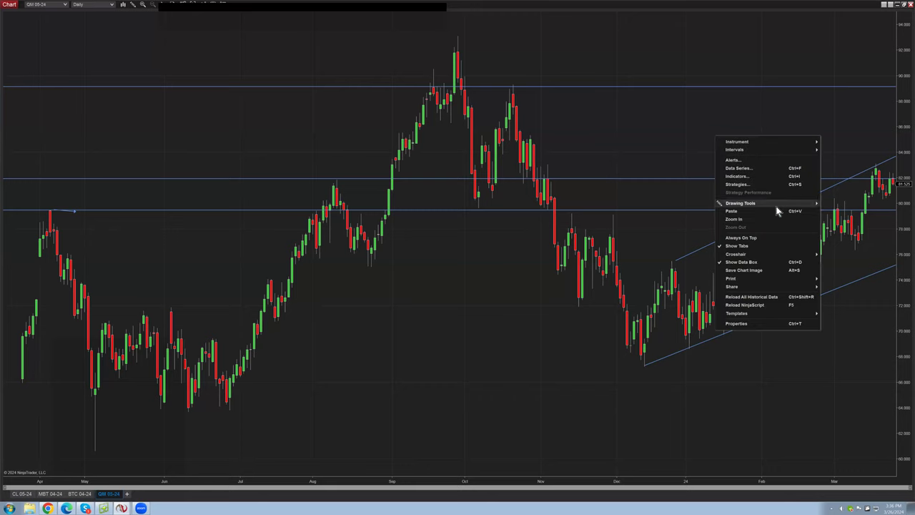
pyautogui.moveTo(766, 207)
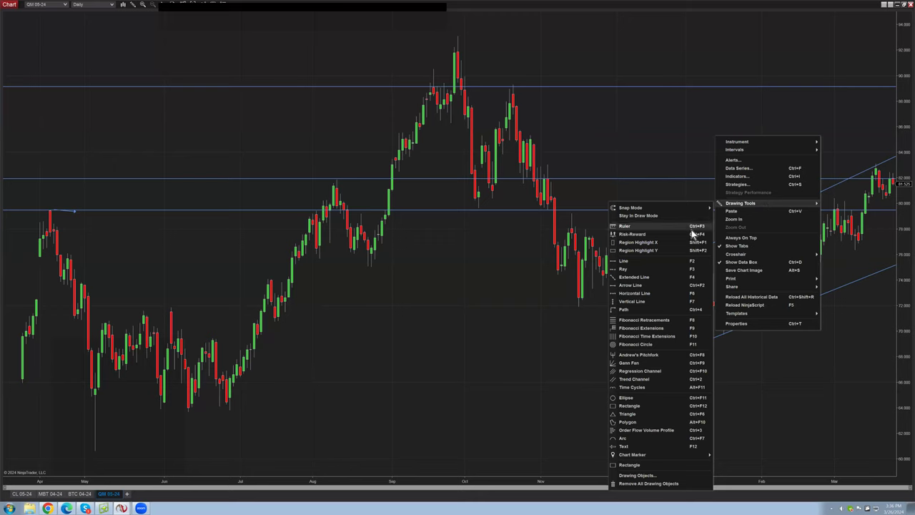
pyautogui.click(661, 270)
pyautogui.click(612, 334)
pyautogui.click(727, 277)
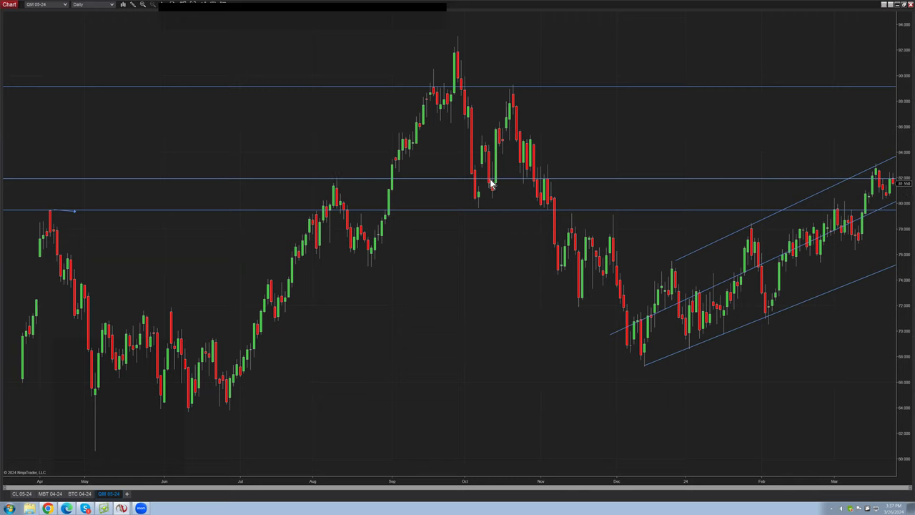
# Remove the upper, middle and lower rising rays from the QM daily chart, keeping the horizontal lines.
pyautogui.rightClick(725, 240)
pyautogui.click(739, 260)
pyautogui.rightClick(730, 284)
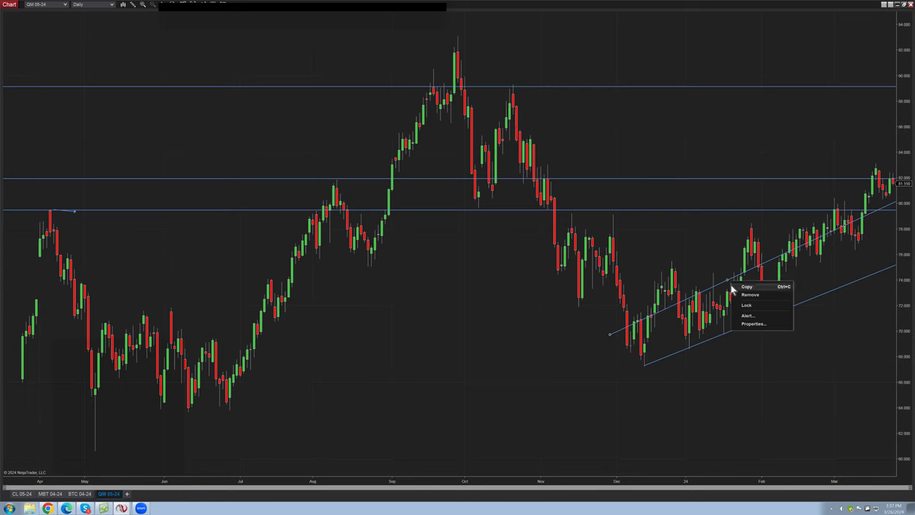
pyautogui.click(748, 305)
pyautogui.rightClick(764, 314)
pyautogui.click(784, 332)
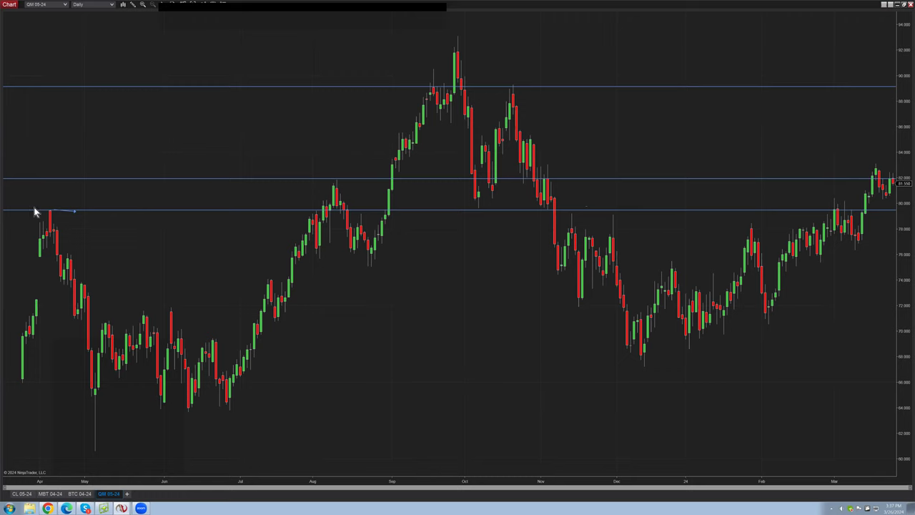
pyautogui.rightClick(708, 106)
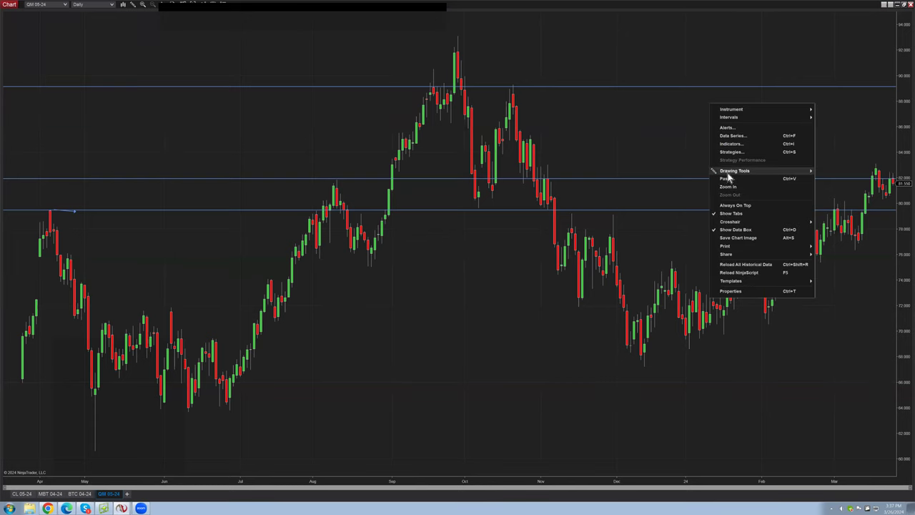
pyautogui.moveTo(727, 173)
pyautogui.click(673, 132)
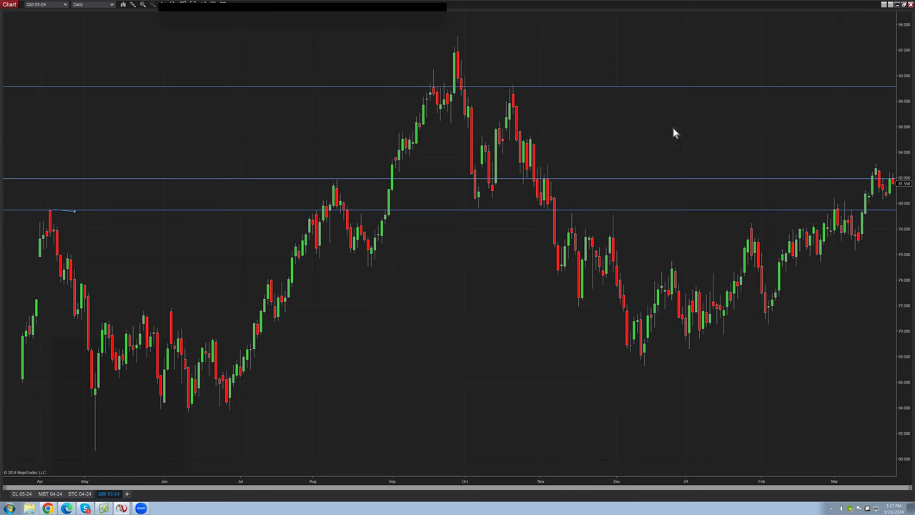
# Add the Ease of movement and EMA indicators to the QM daily chart's configured indicators.
pyautogui.rightClick(687, 136)
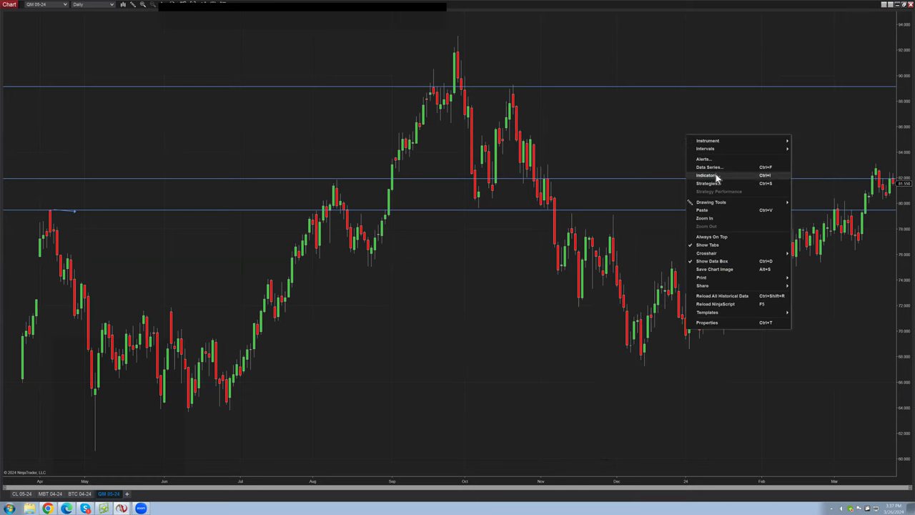
pyautogui.click(715, 176)
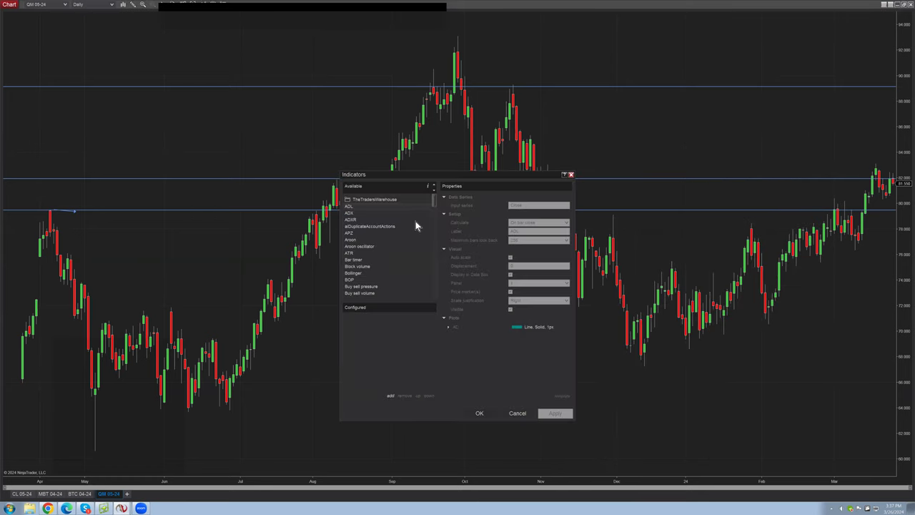
pyautogui.scroll(-6, 436, 229)
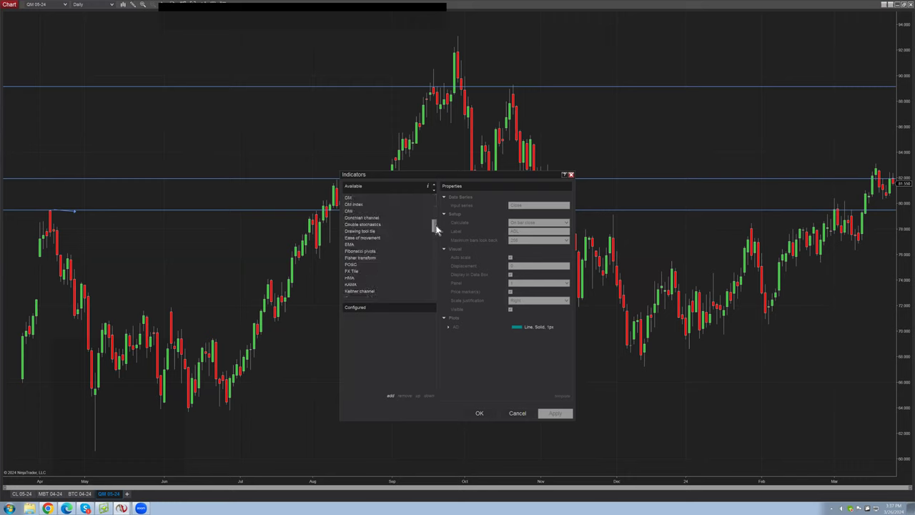
pyautogui.doubleClick(390, 245)
# Set the EMA's period to 8 and its line width to 3, and apply the indicators to the chart.
pyautogui.click(510, 205)
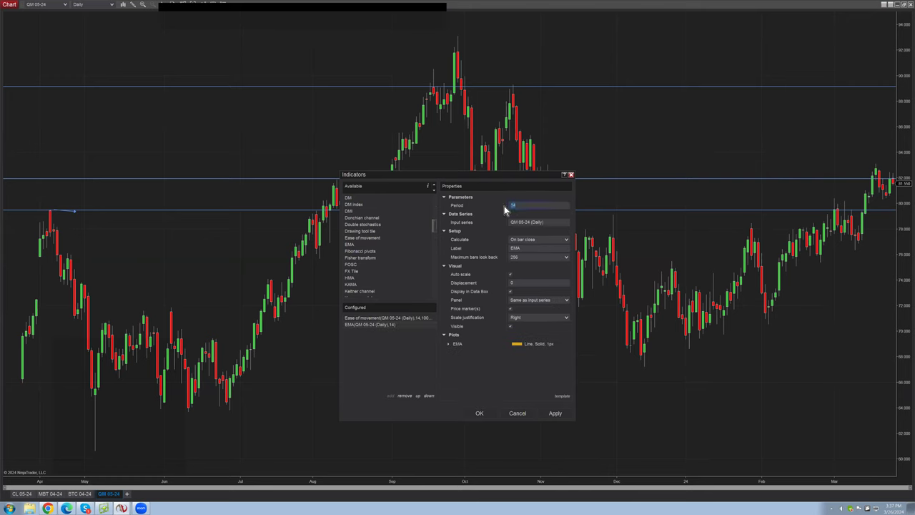
pyautogui.write('8')
pyautogui.click(448, 345)
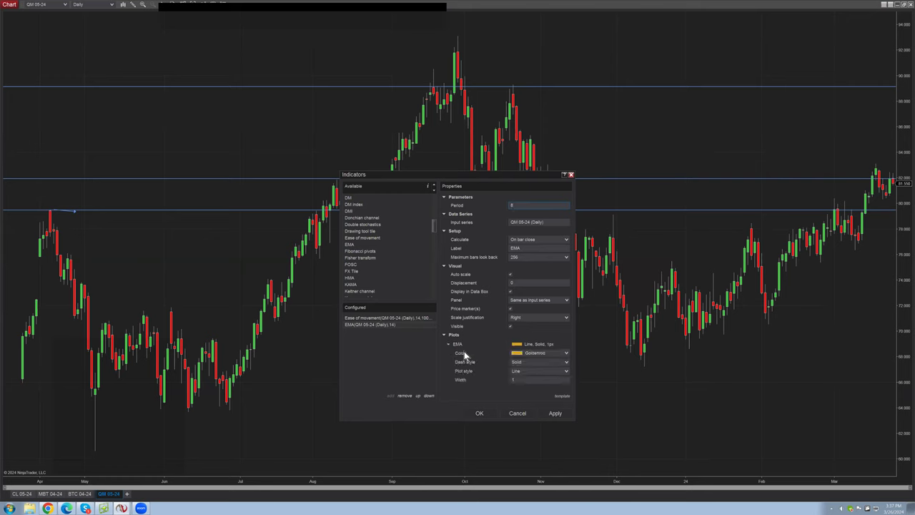
pyautogui.write('3')
pyautogui.click(555, 413)
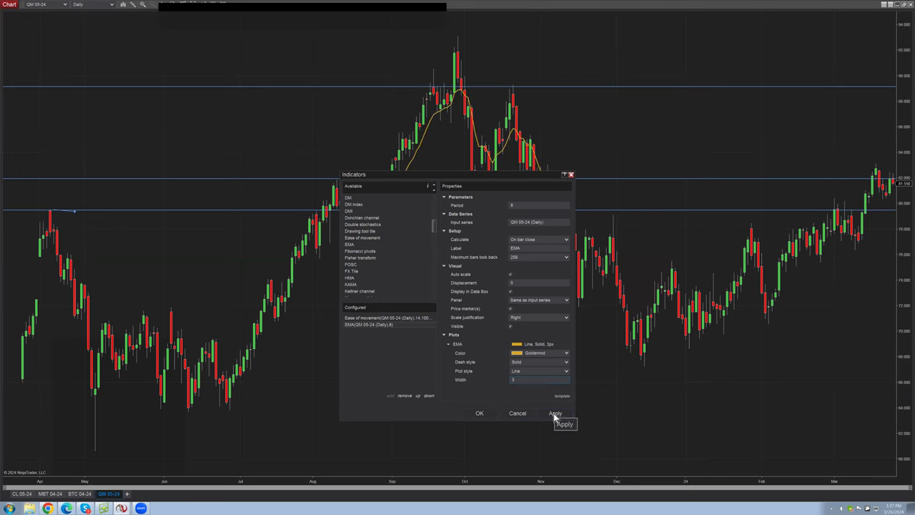
pyautogui.click(477, 414)
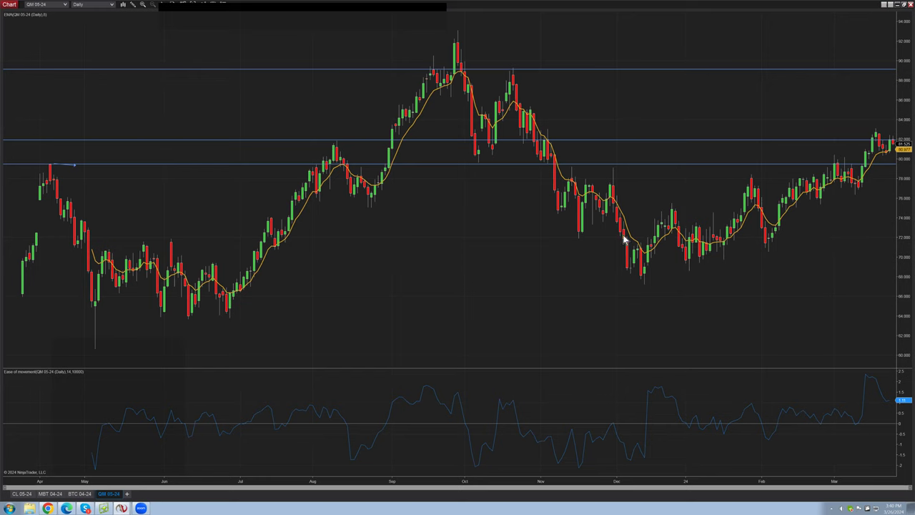
# Switch the QM 05-24 chart to the 5-minute interval and restore its window to the multi-chart layout.
pyautogui.click(113, 5)
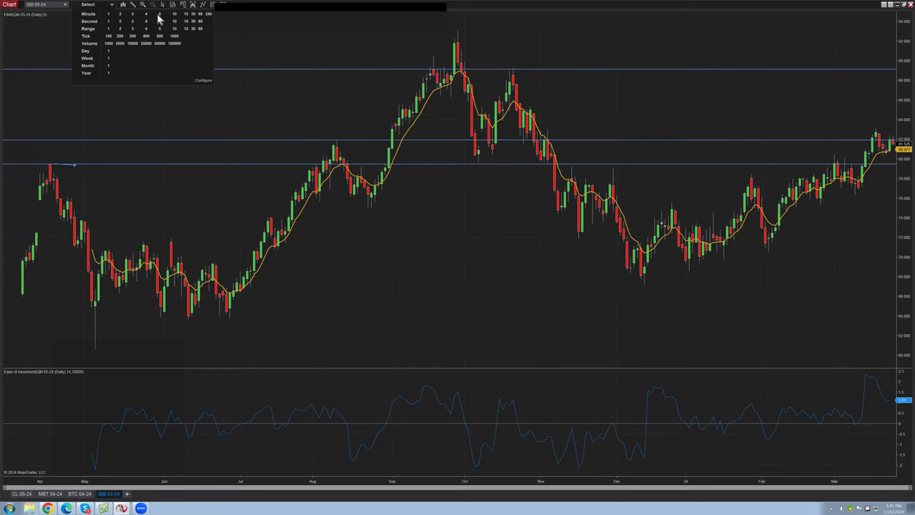
pyautogui.click(151, 119)
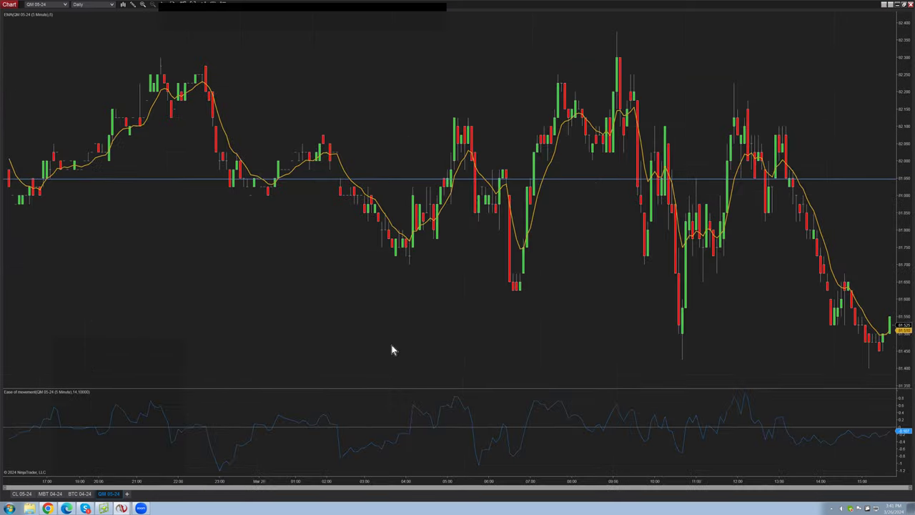
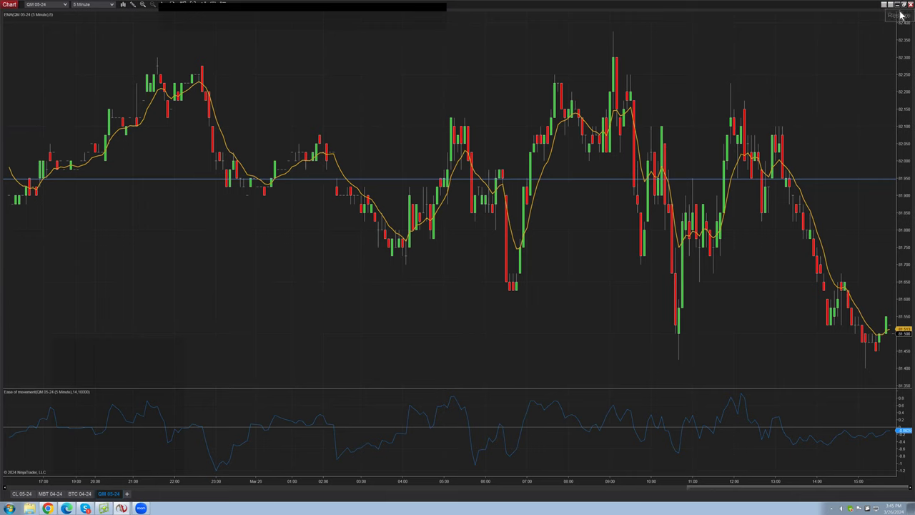
pyautogui.press('super+Down')
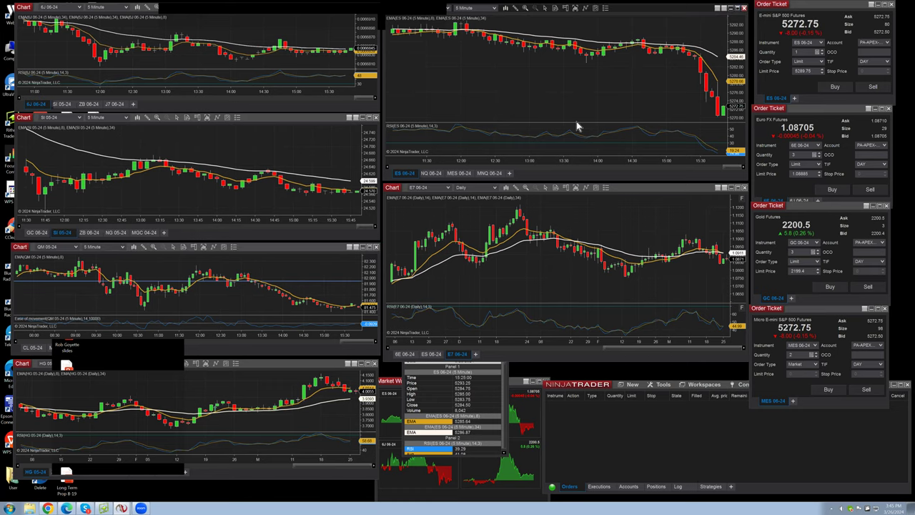
# Draw a short line under the 07:30 low at about 5295.5 on the maximized ES 06-24 5-minute chart, then restore its window.
pyautogui.press('super+Up')
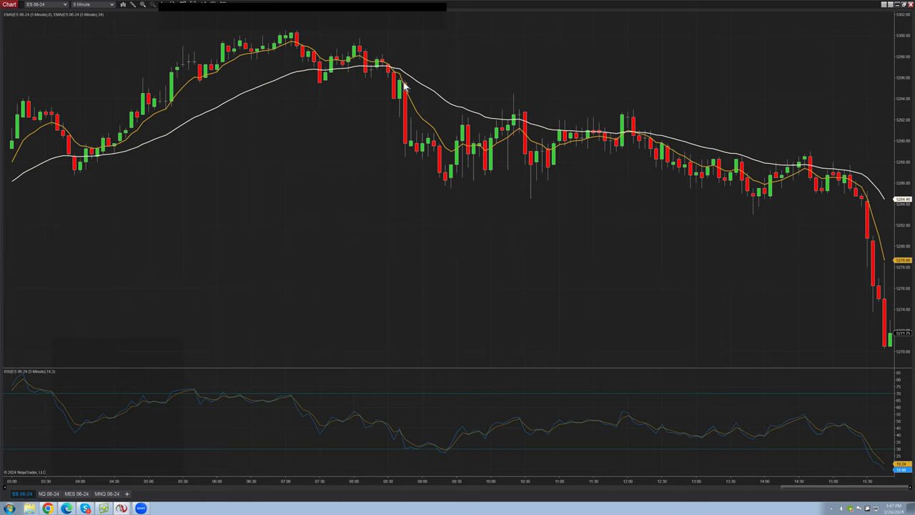
pyautogui.rightClick(460, 35)
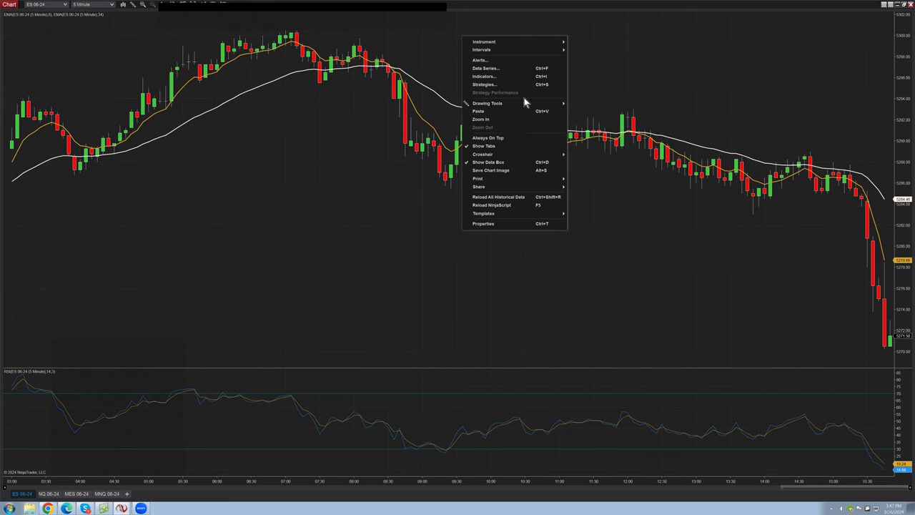
pyautogui.moveTo(536, 103)
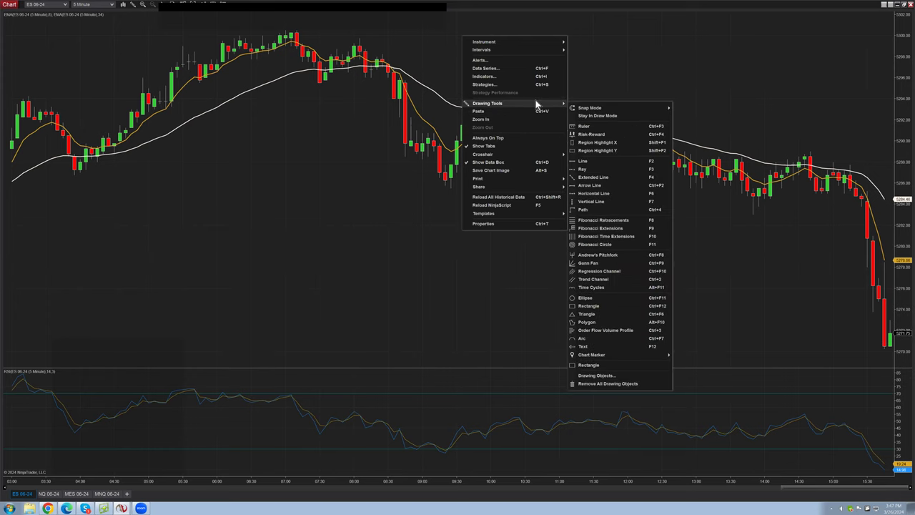
pyautogui.click(585, 161)
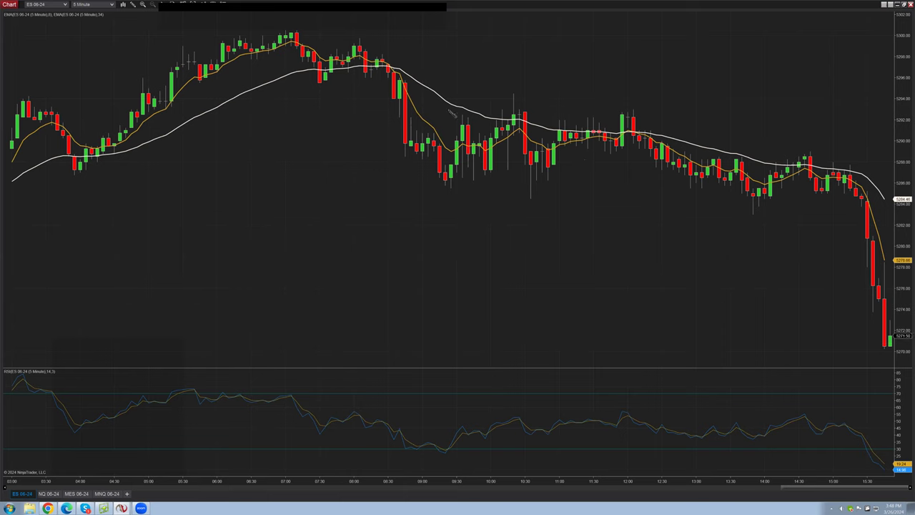
pyautogui.moveTo(315, 83); pyautogui.dragTo(377, 83)
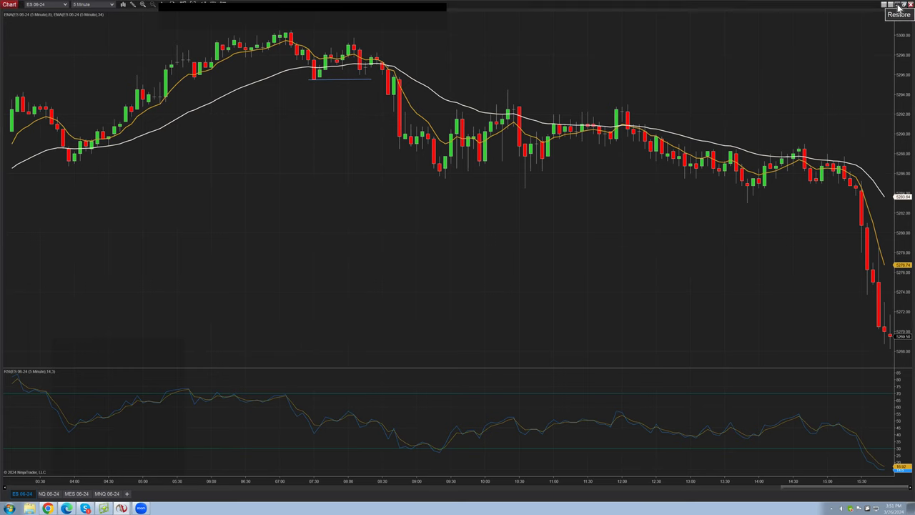
pyautogui.press('super+Down')
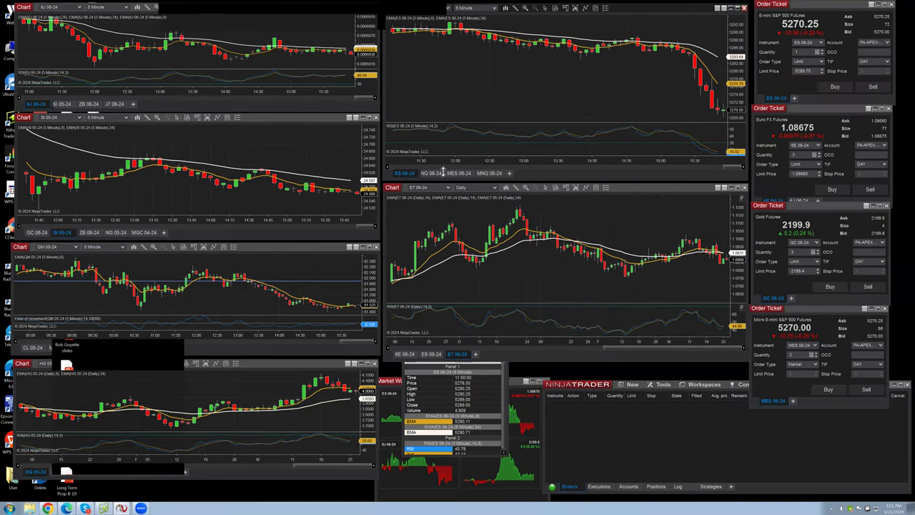
# Show the MNQ 06-24 5-minute chart in a maximized window and examine its most recent candles against the moving average.
pyautogui.click(490, 176)
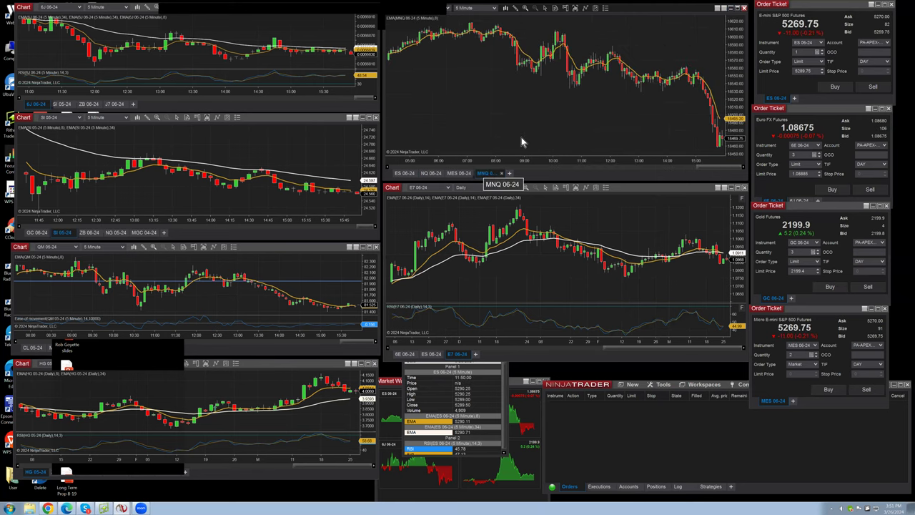
pyautogui.click(738, 9)
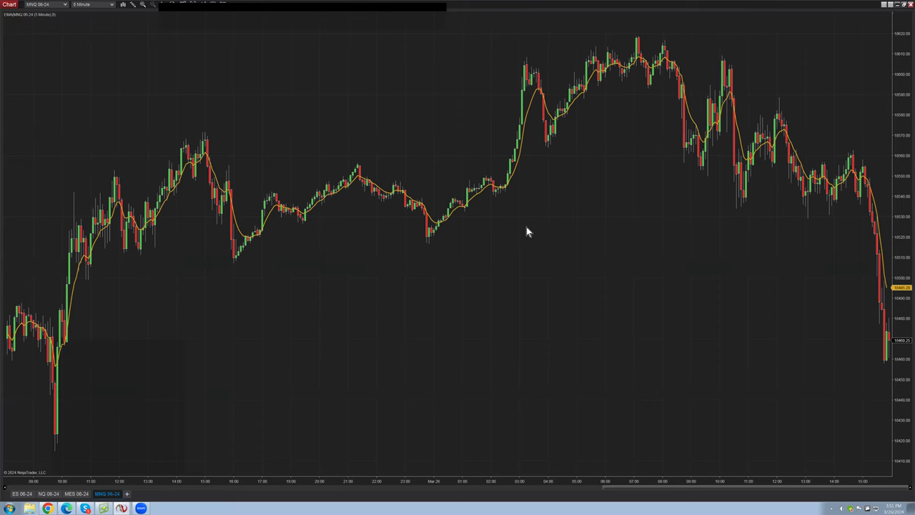
pyautogui.scroll(-1, 529, 232)
pyautogui.scroll(5, 528, 232)
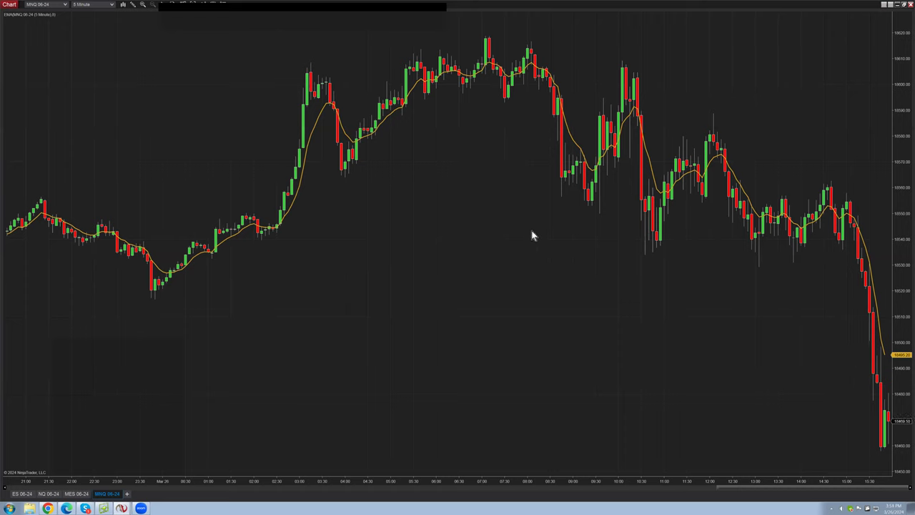
# Switch the MNQ 06-24 chart to the 1-day interval and restore its window to the multi-chart layout.
pyautogui.click(112, 5)
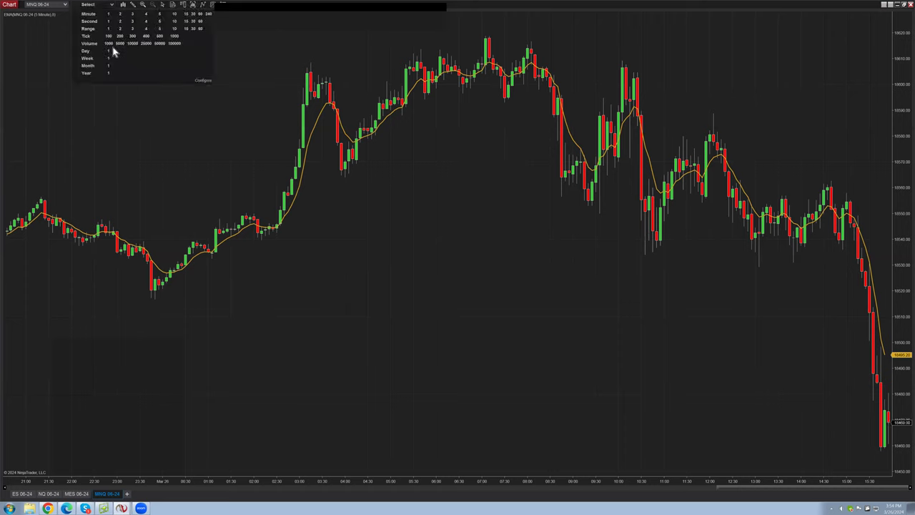
pyautogui.click(109, 52)
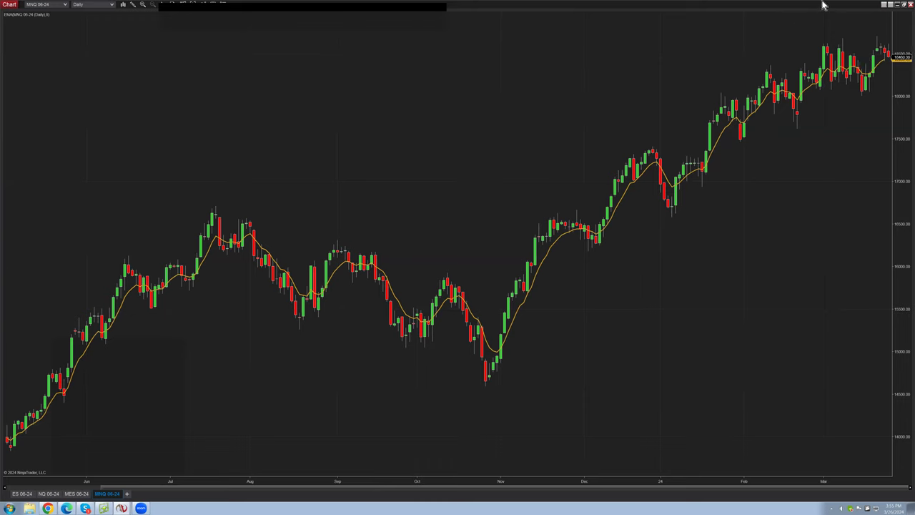
pyautogui.click(904, 5)
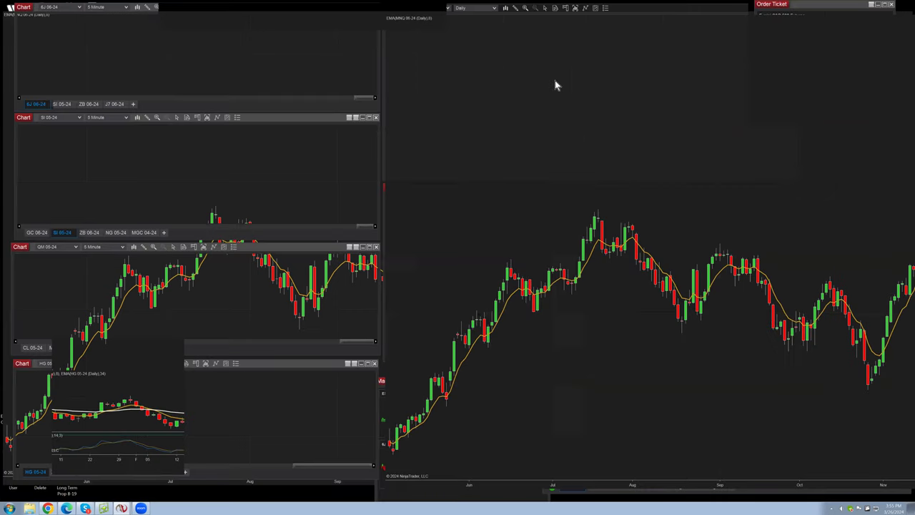